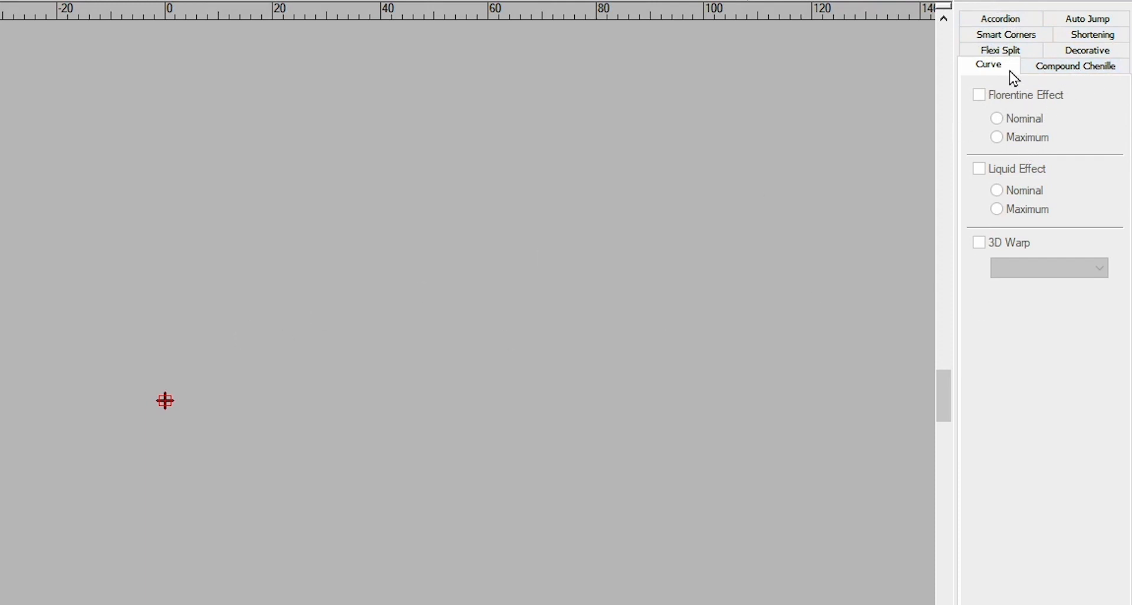
- Digitize a horizontal four-point satin column with Input A above the design origin, about 96 mm long and 12 mm high
click(1006, 20)
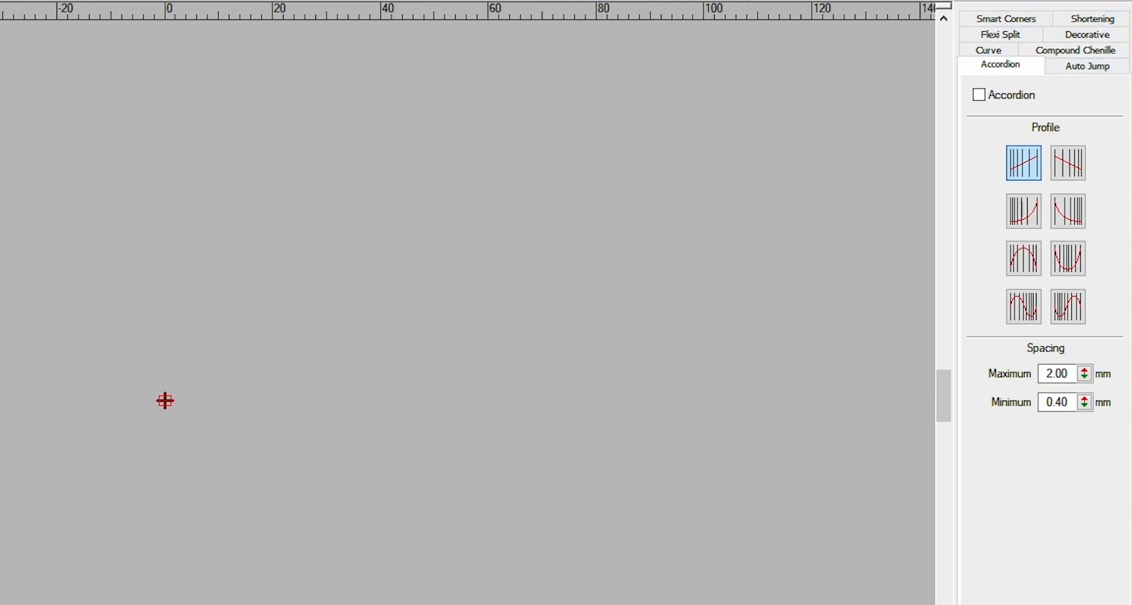
click(30, 99)
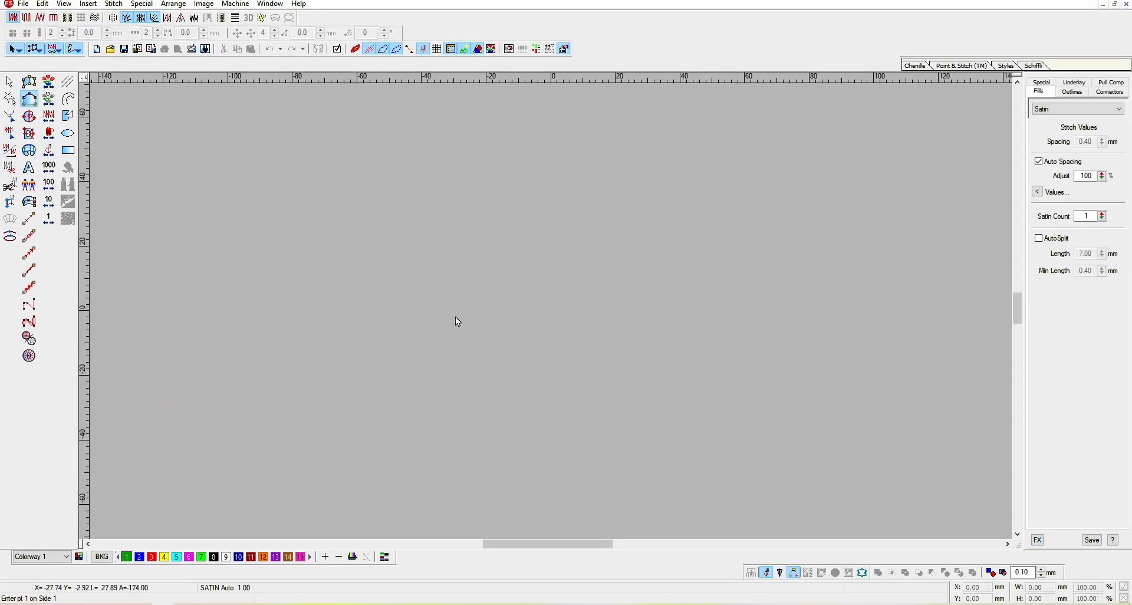
click(415, 290)
click(721, 291)
key(Return)
click(412, 250)
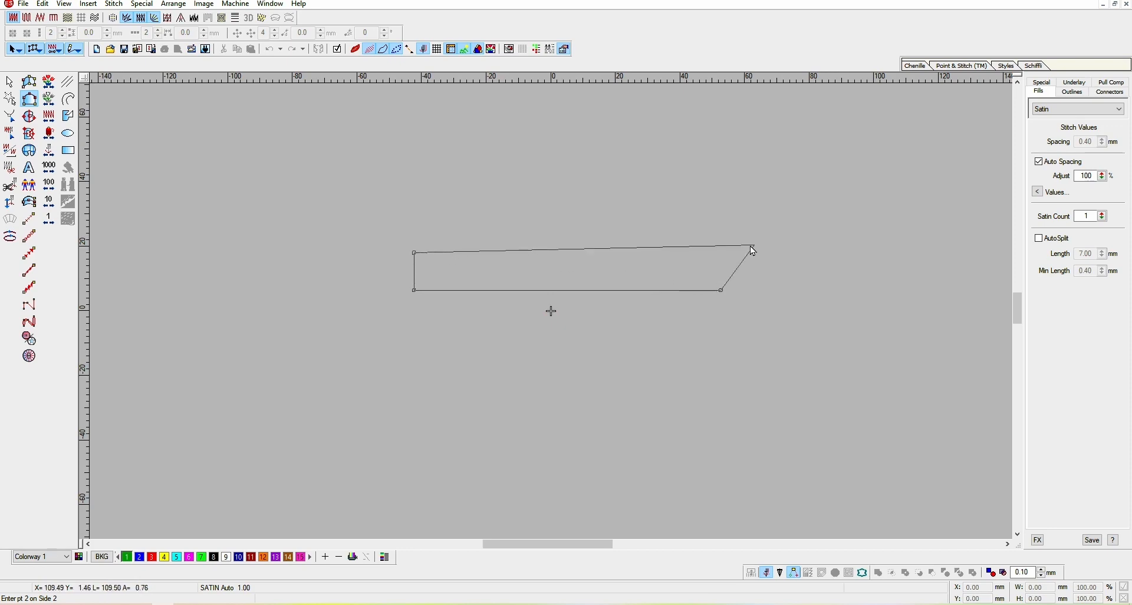
click(723, 260)
key(Return)
scroll(608, 297, up, 1)
key(Escape)
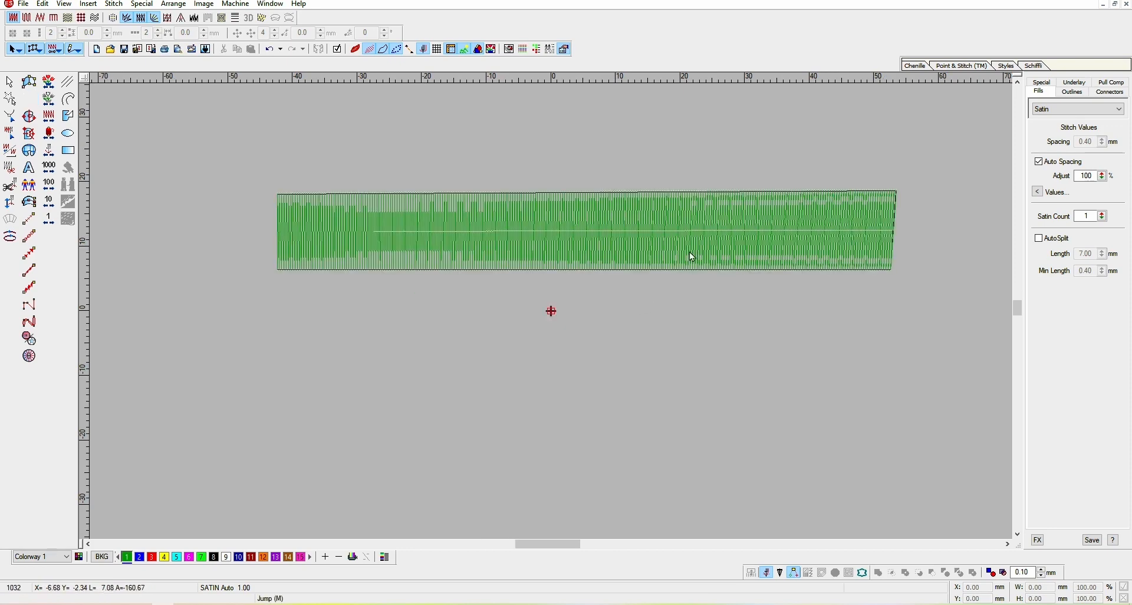
- Scale the satin column down to about 36 mm wide by 4.6 mm high
key(ctrl+a)
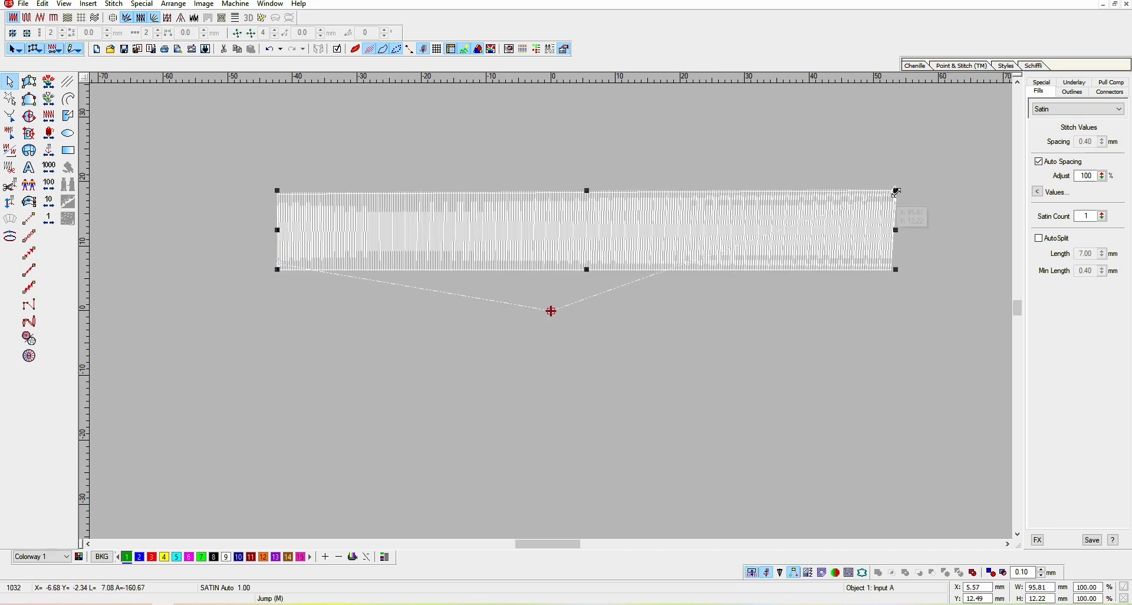
drag(897, 191, 870, 210)
scroll(631, 260, up, 2)
scroll(660, 289, down, 1)
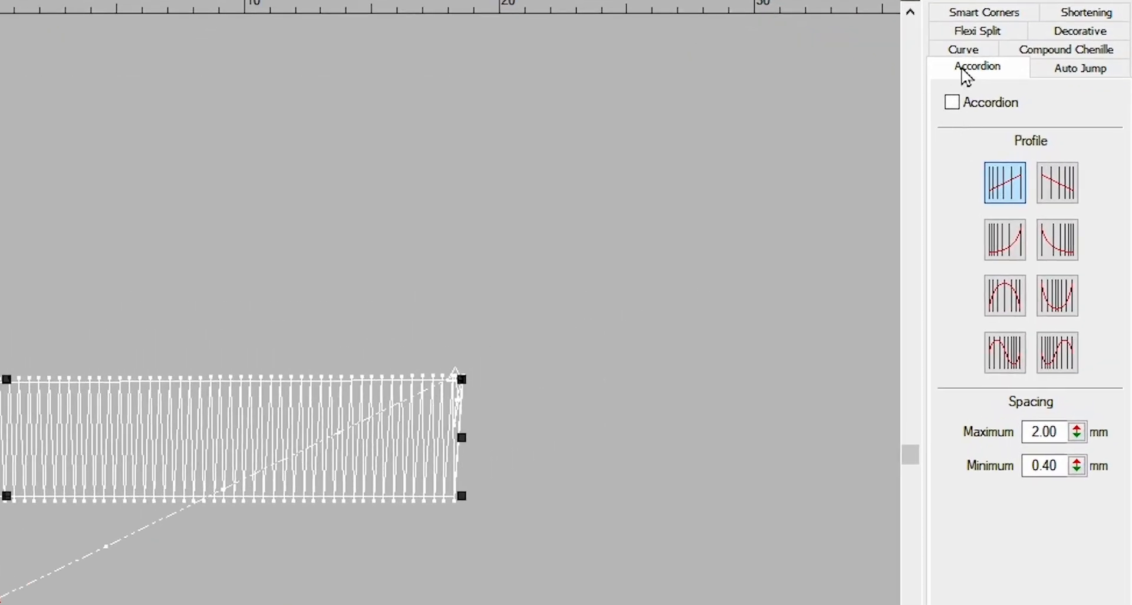
- Enable Accordion spacing on the column with the increasing linear profile and show the stitches in realistic thread view
click(955, 109)
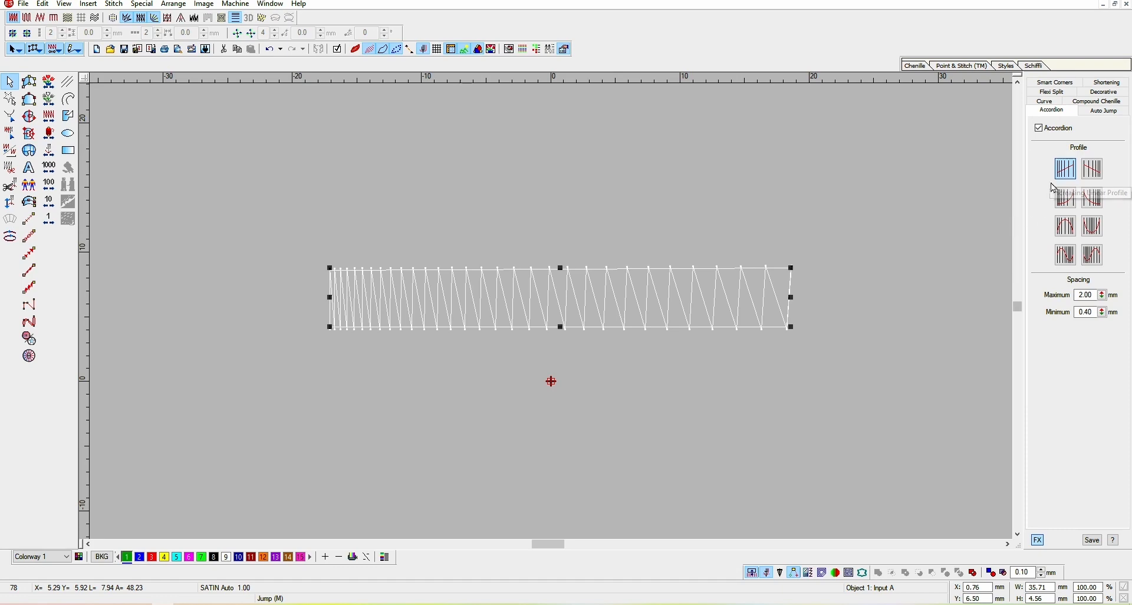
click(1065, 200)
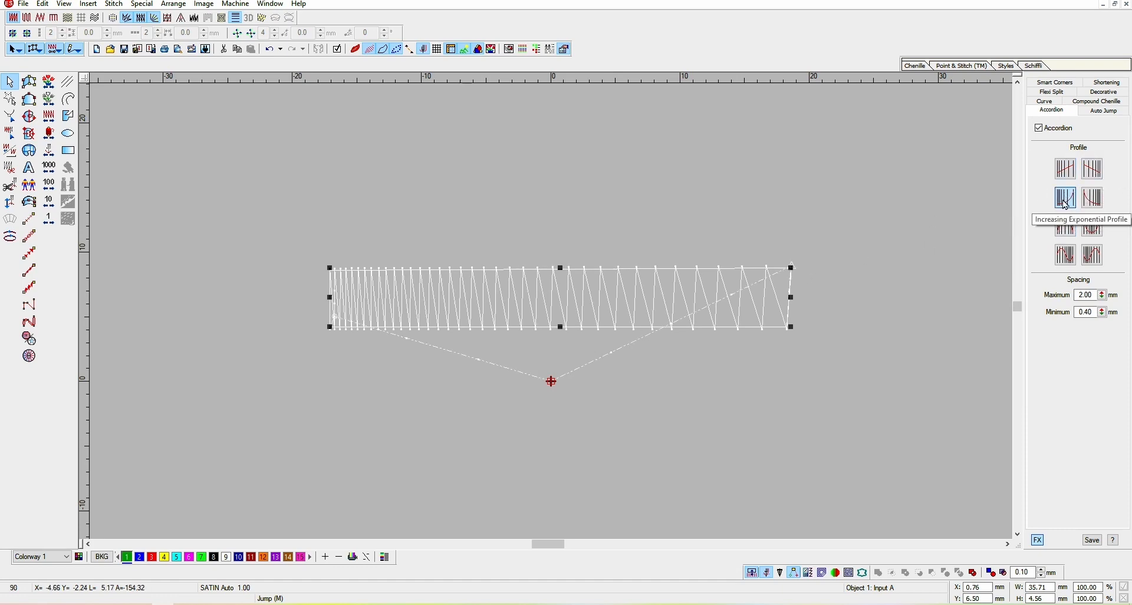
click(1067, 171)
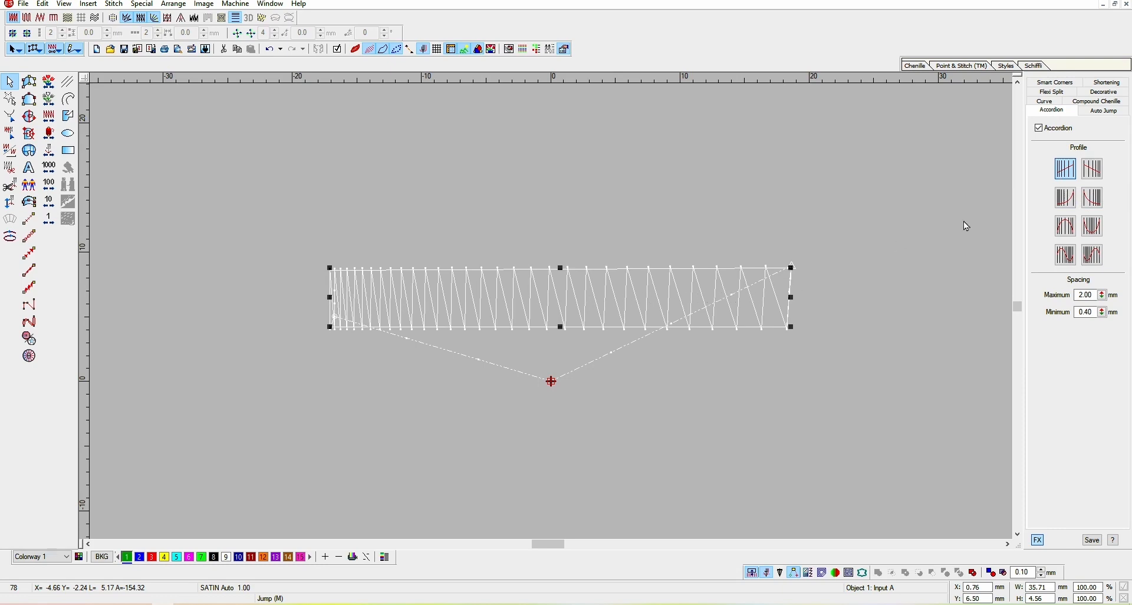
key(t)
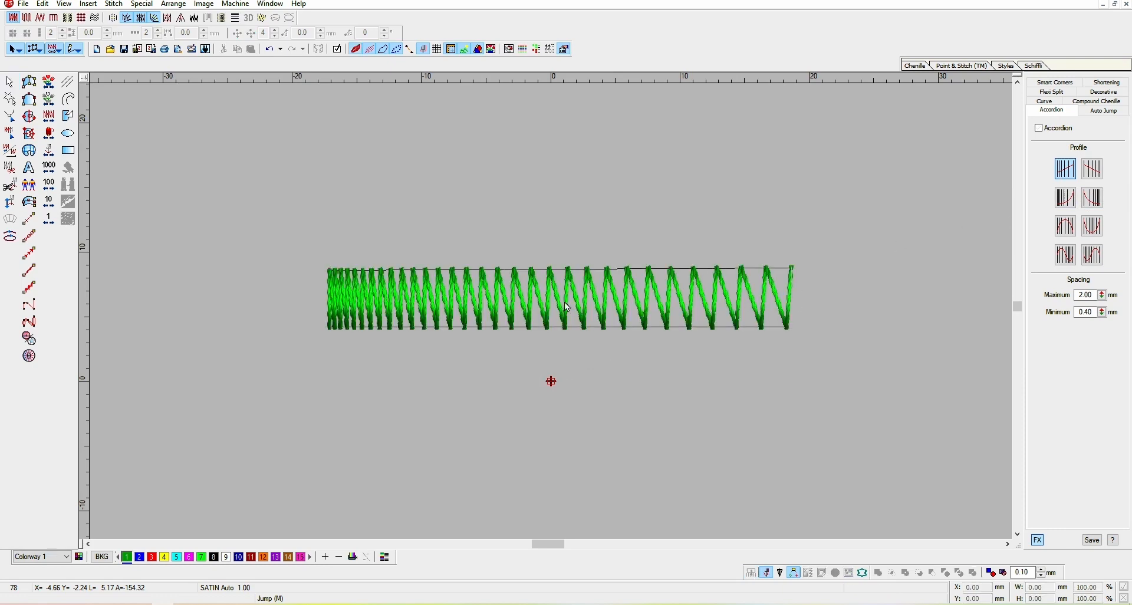
- Duplicate the column below the original and give the copy the decreasing linear Accordion profile
mouse_move(565, 302)
mouse_down()
mouse_move(565, 224)
mouse_move(552, 314)
mouse_move(571, 311)
mouse_up()
key(ctrl+c)
key(ctrl+v)
click(1097, 174)
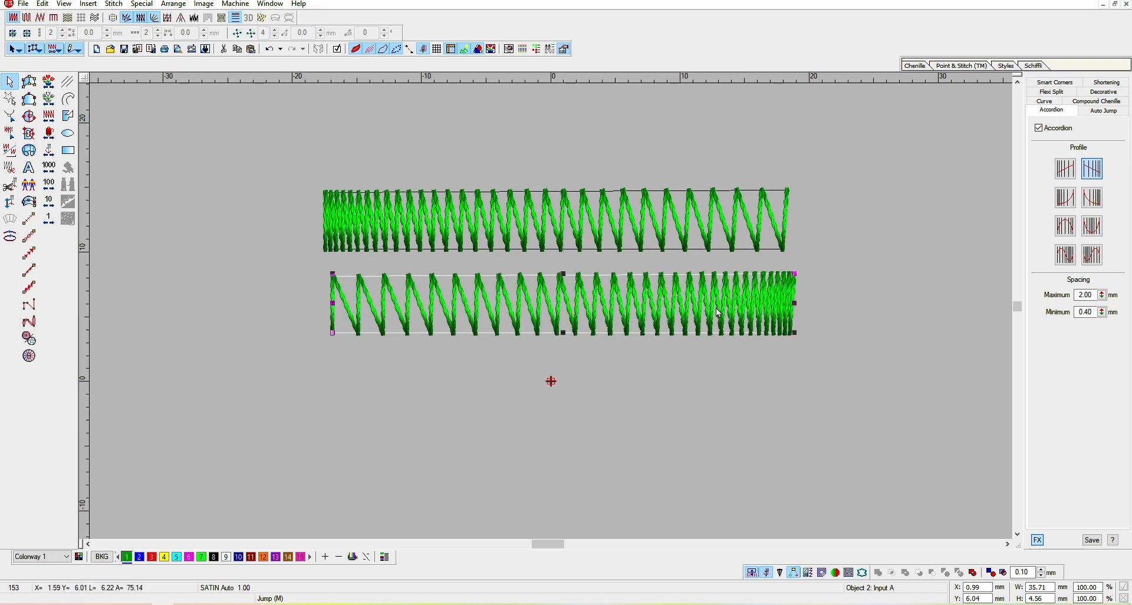
- Try other Accordion profiles on the upper column and settle on the arch-shaped profile with the widest spacing in its middle
click(494, 229)
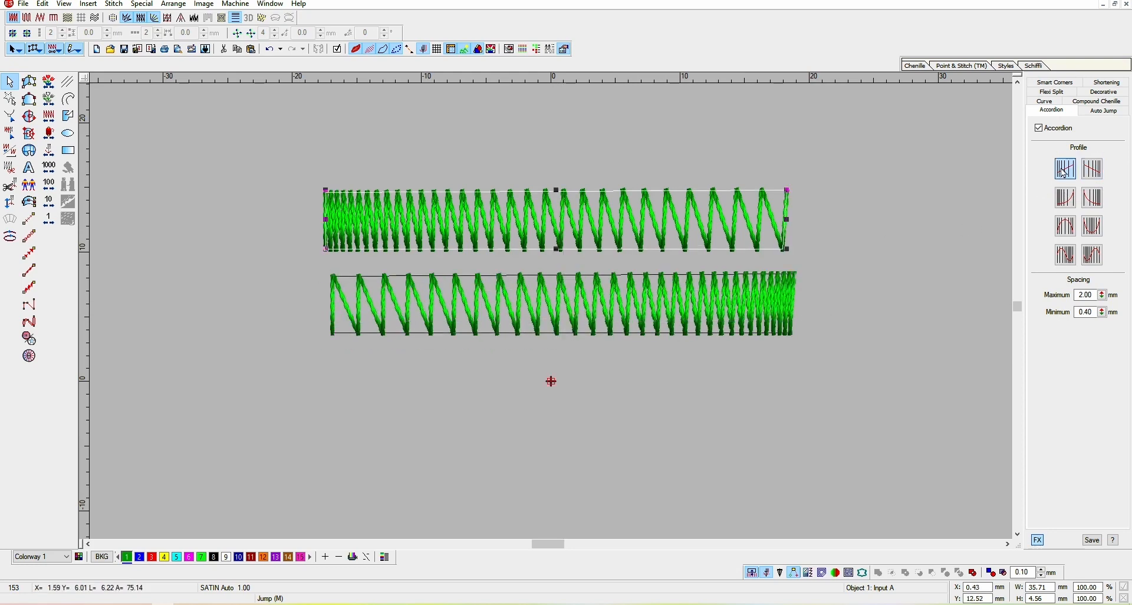
click(726, 311)
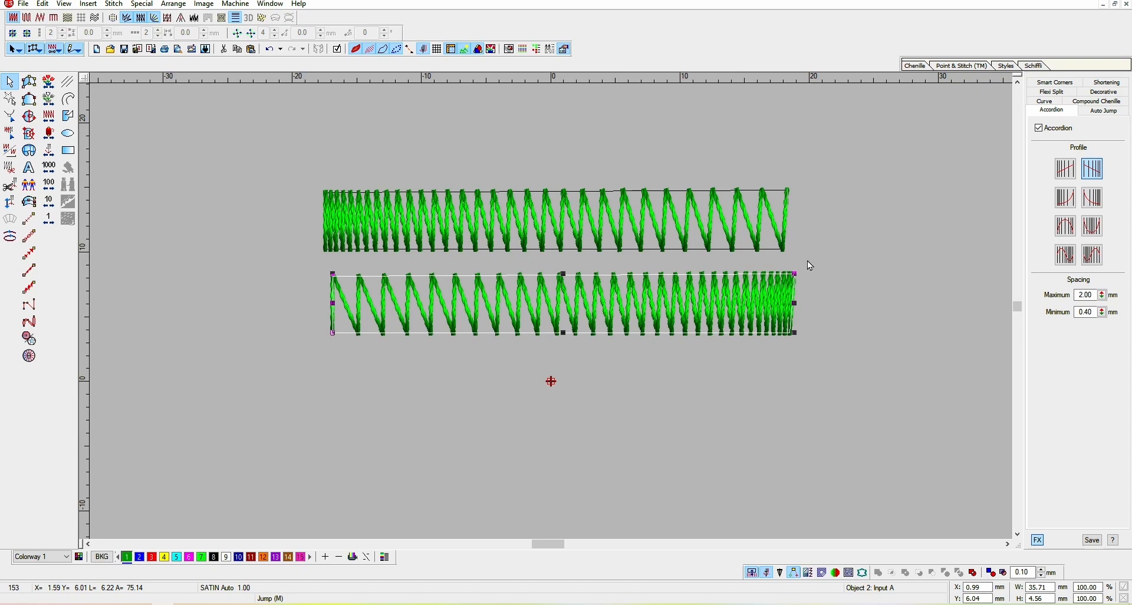
click(738, 233)
click(1065, 197)
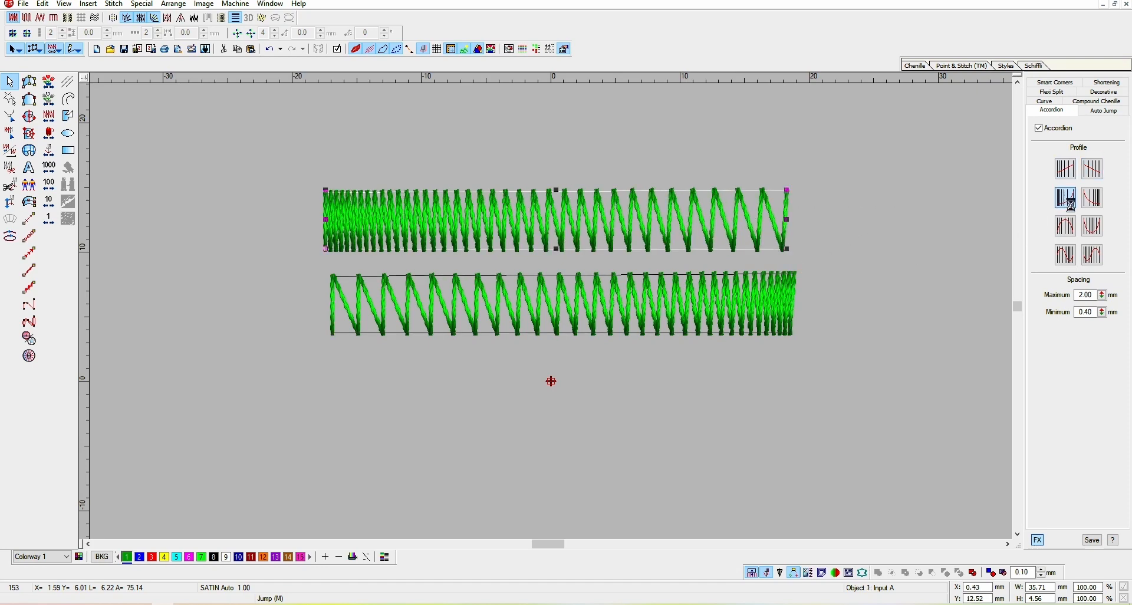
click(1067, 227)
click(1090, 230)
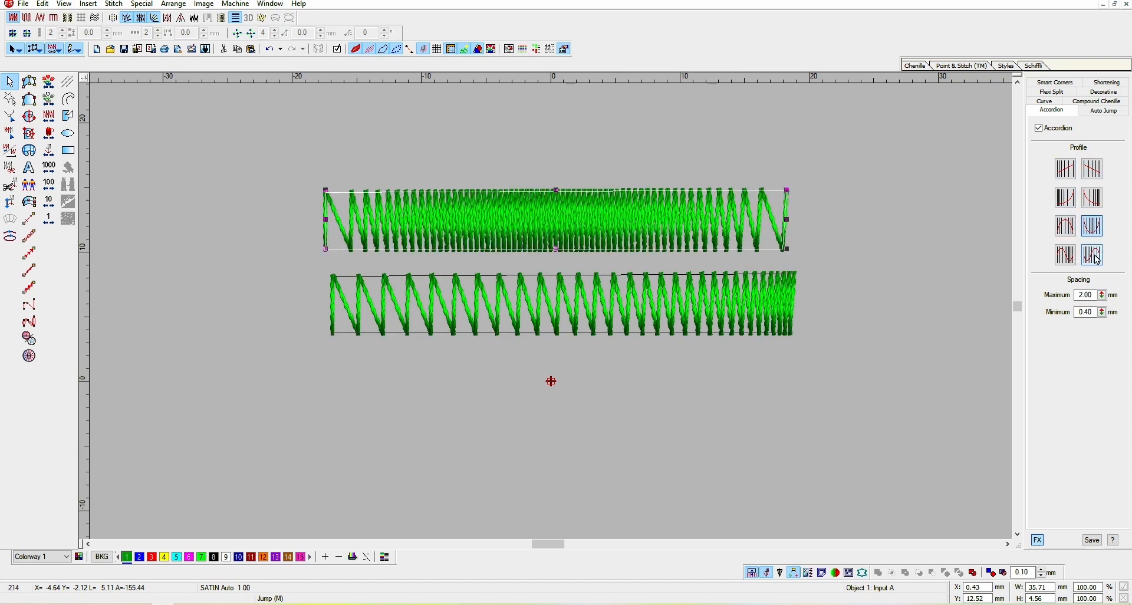
click(1065, 227)
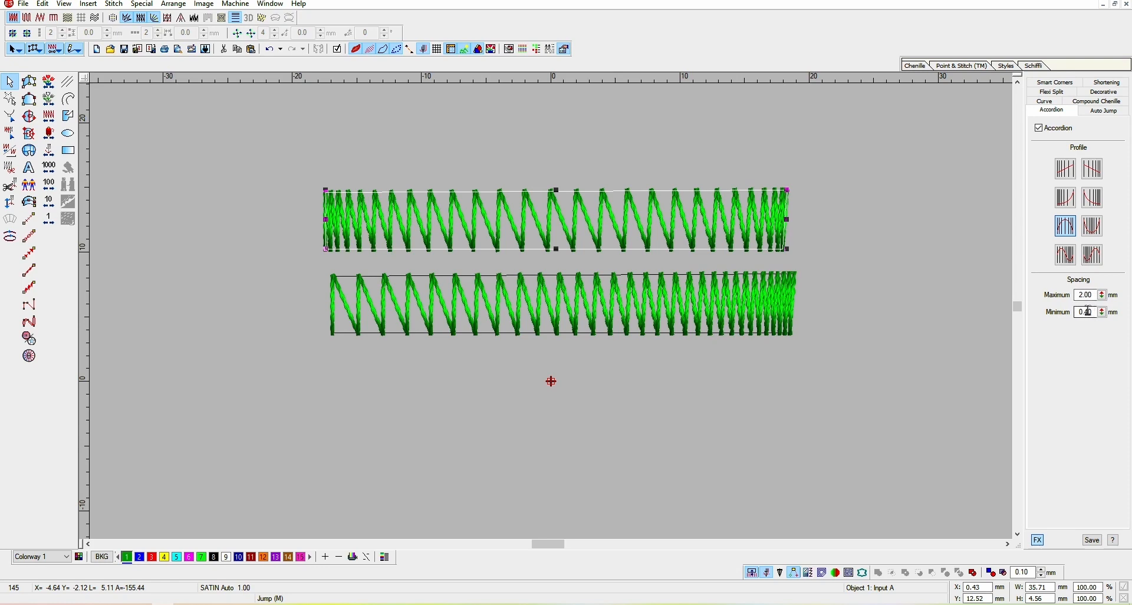
- Set the lower column's Accordion spacing to 0.20 mm minimum and 4.00 mm maximum
click(640, 309)
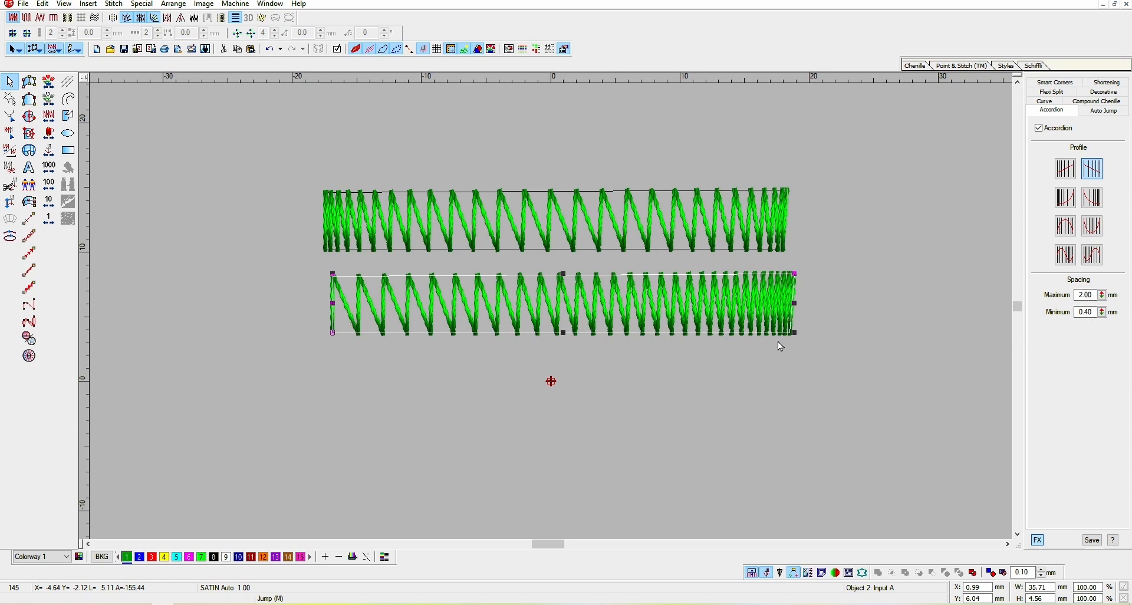
key(Tab)
text(0.2)
key(Return)
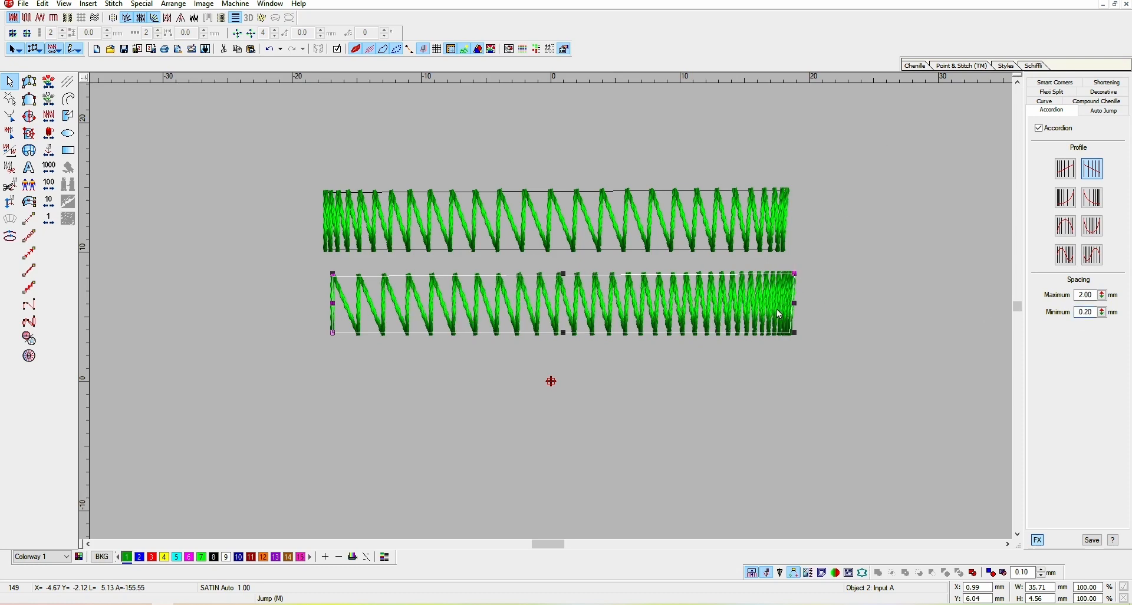
key(shift+Tab)
text(4)
key(Return)
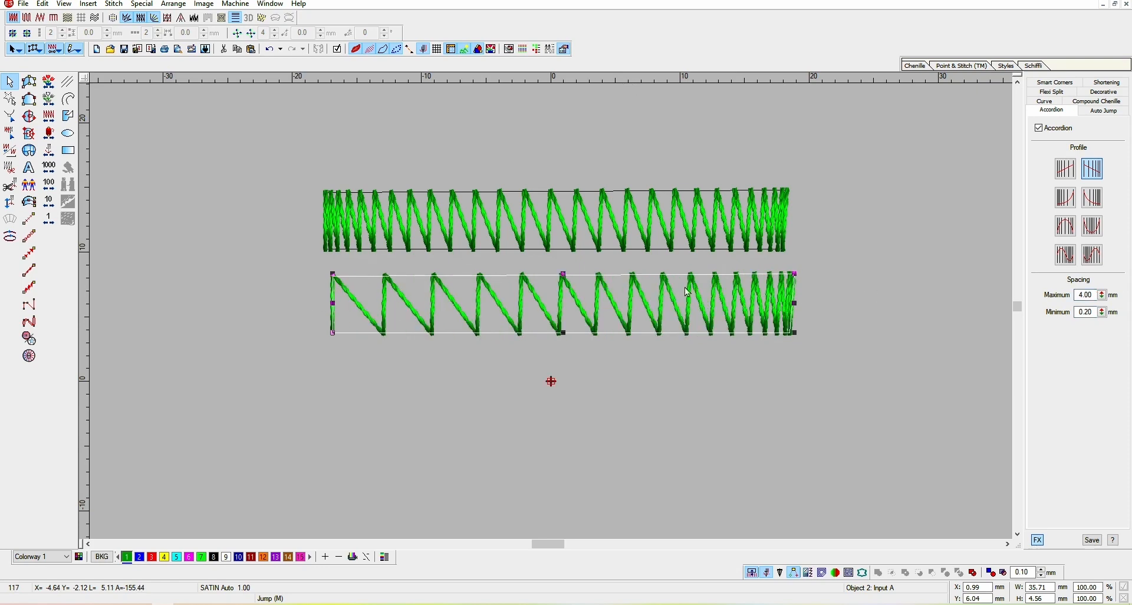
- Set the lower column's Accordion spacing to 1.00 mm maximum and 0.50 mm minimum
click(1100, 297)
text(1)
key(Return)
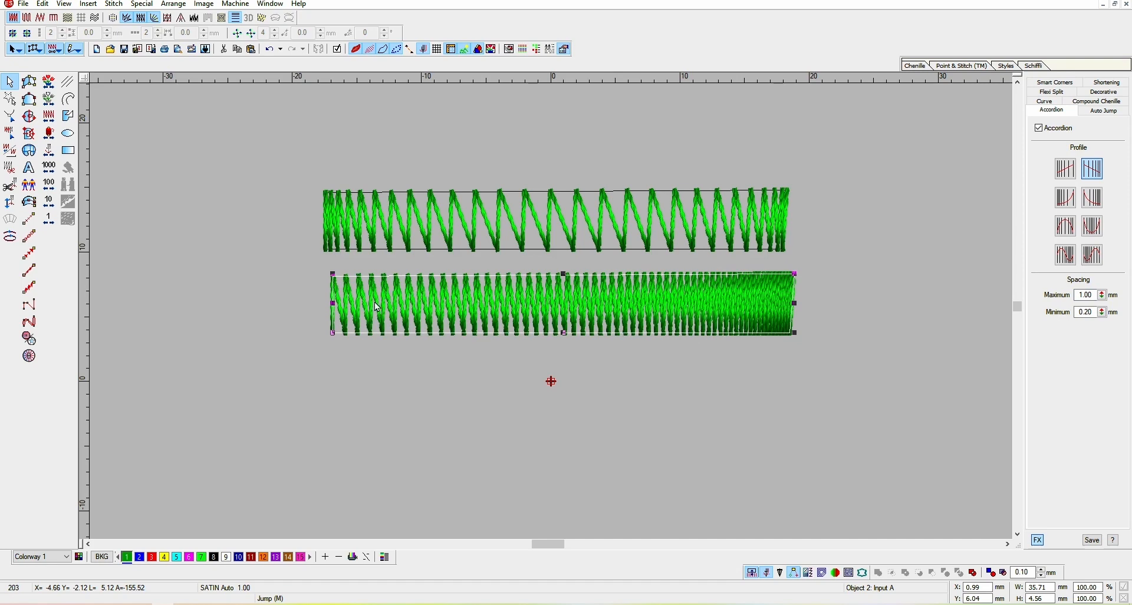
double_click(1085, 312)
text(.5)
key(Return)
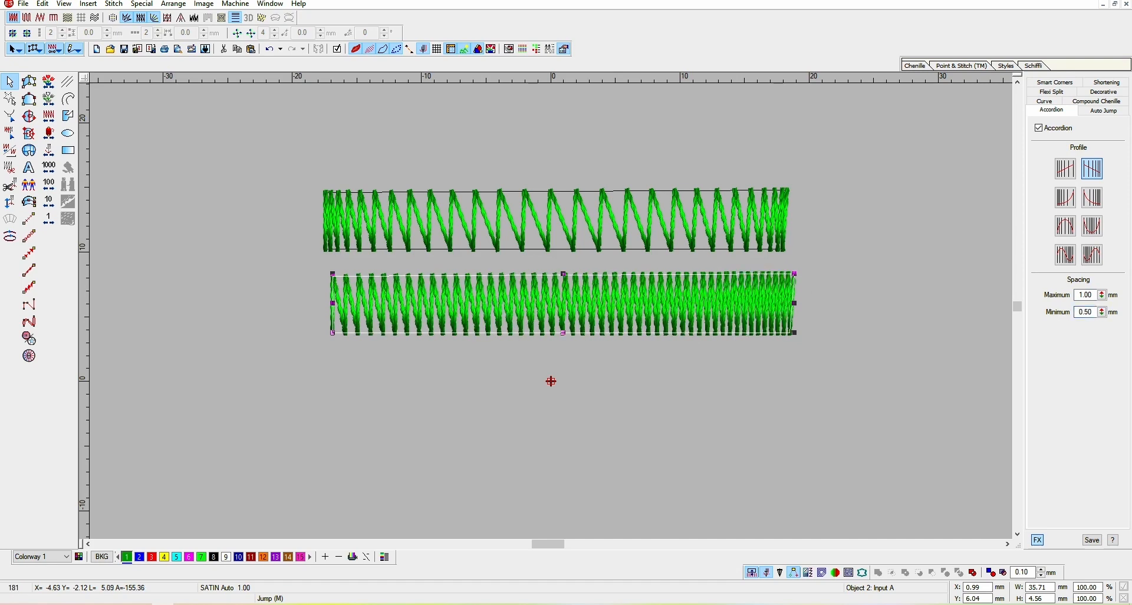
- Move the lower column further down and line it up beneath the upper column
scroll(765, 326, up, 1)
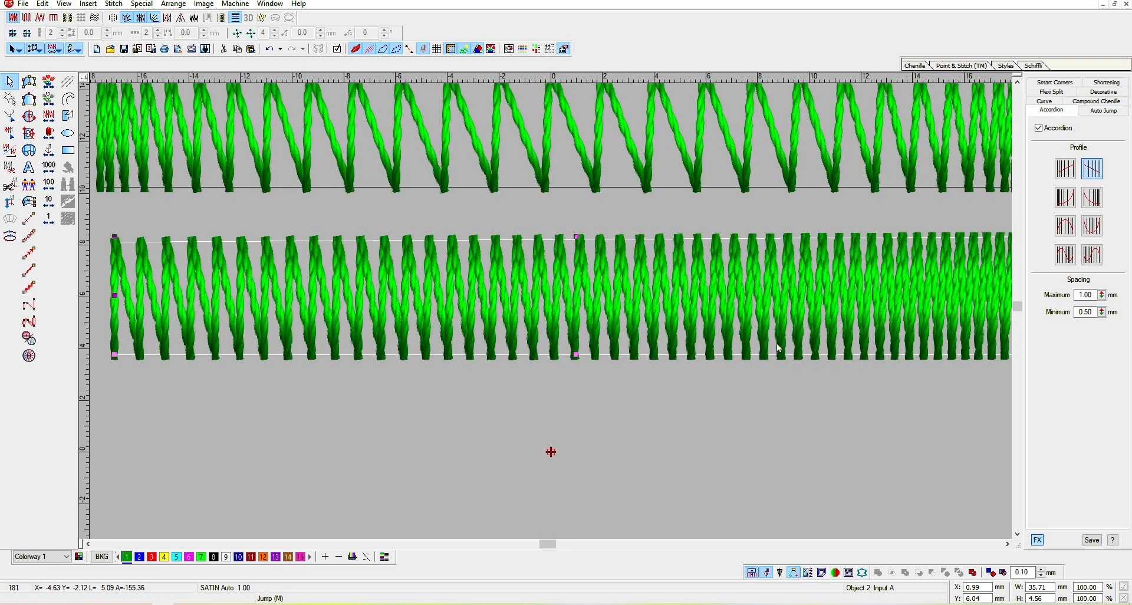
drag(829, 327, 761, 360)
scroll(779, 350, down, 1)
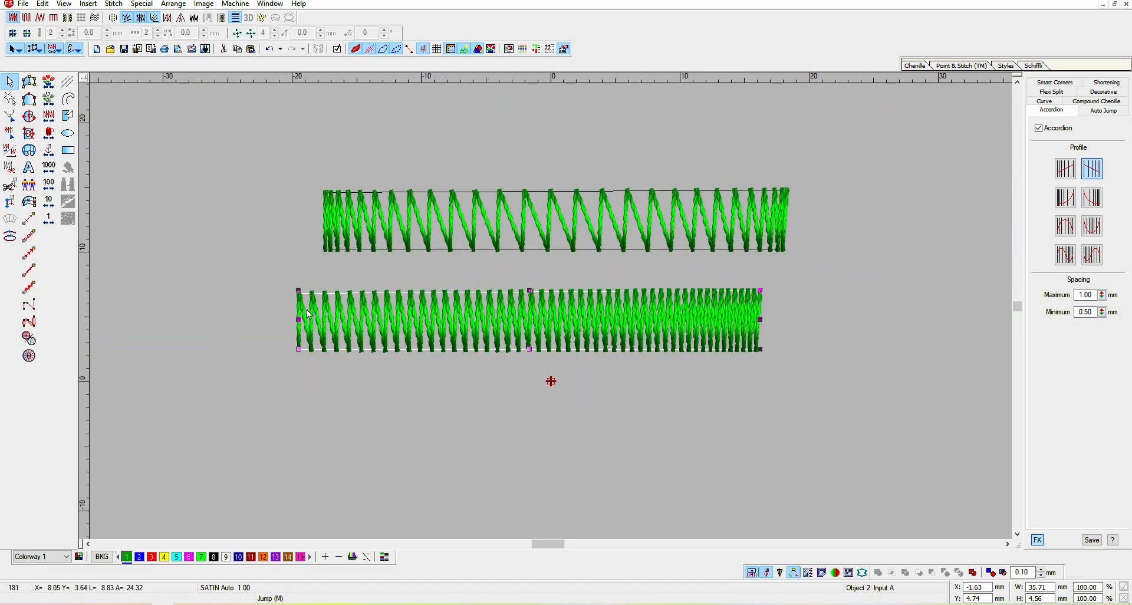
key(Escape)
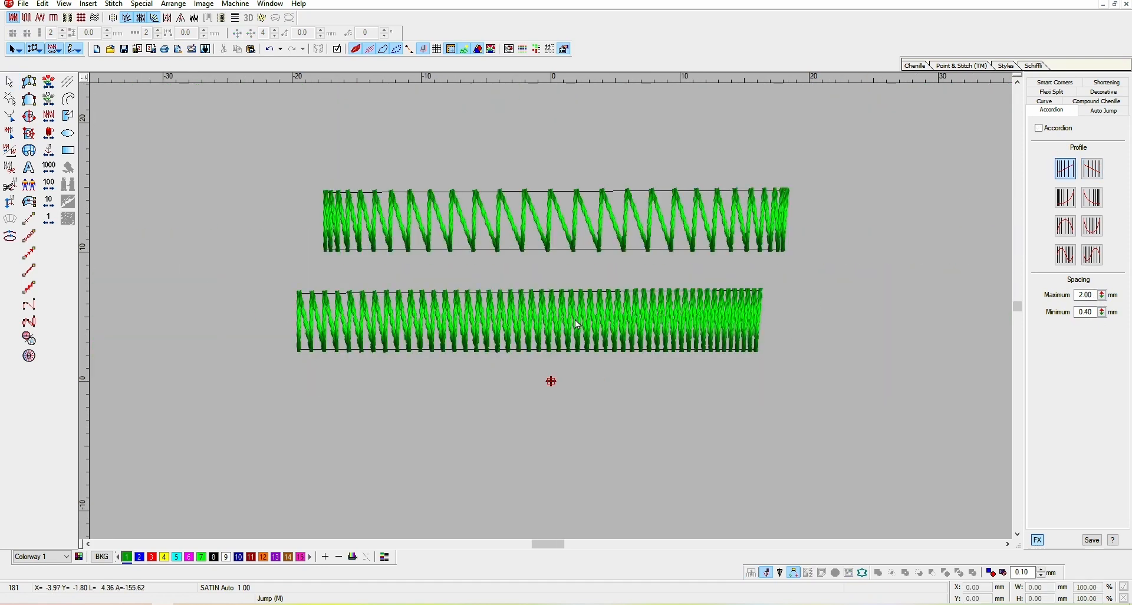
click(549, 341)
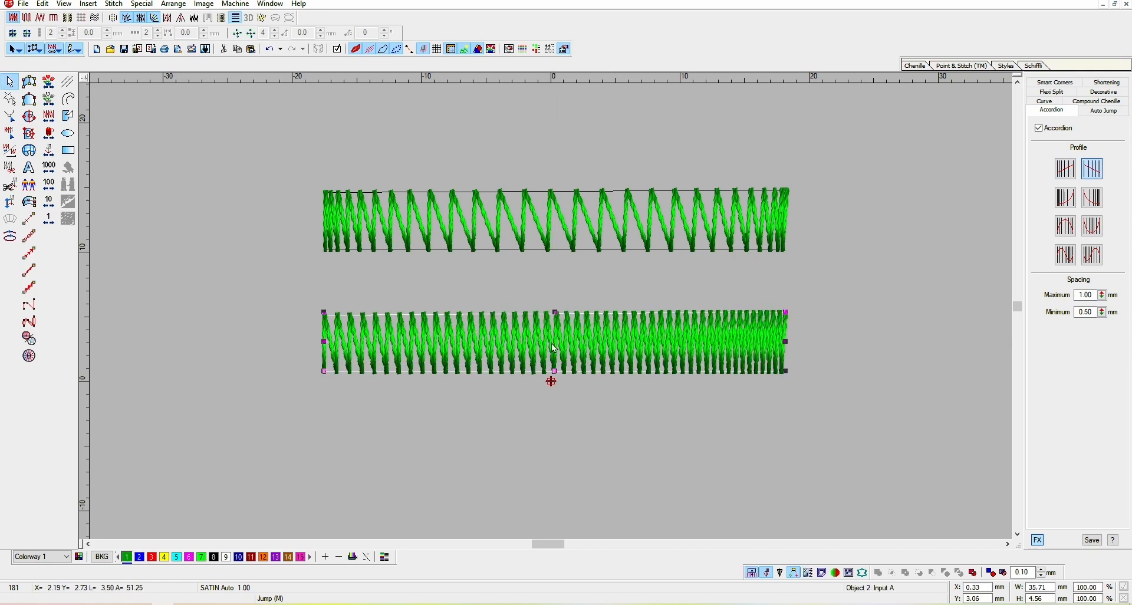
key(h)
key(Escape)
- Delete both satin columns to leave the design empty
click(700, 214)
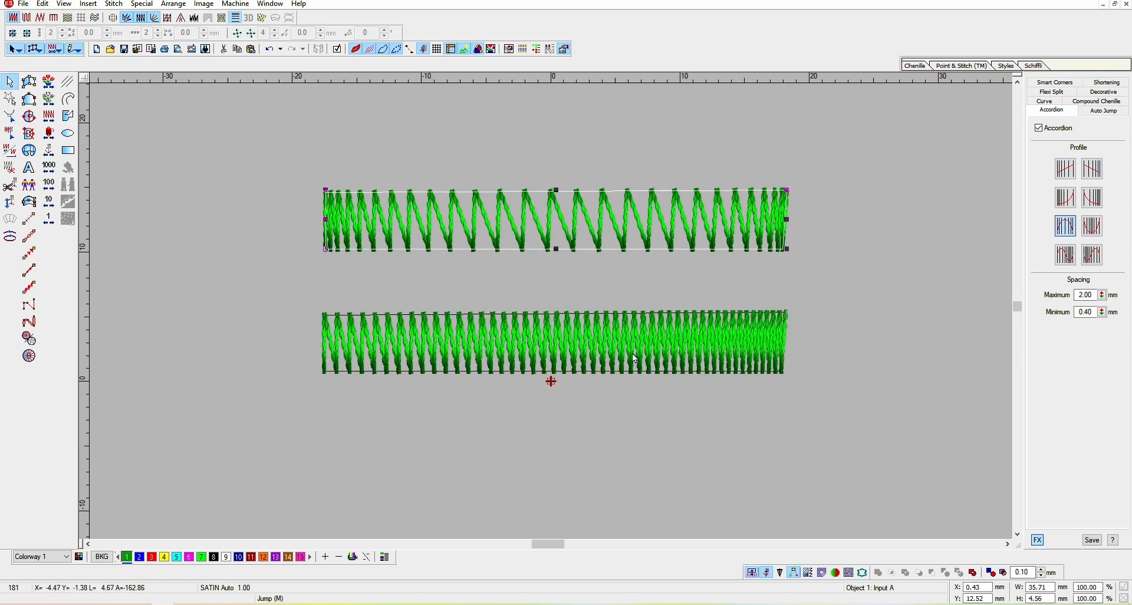
click(643, 341)
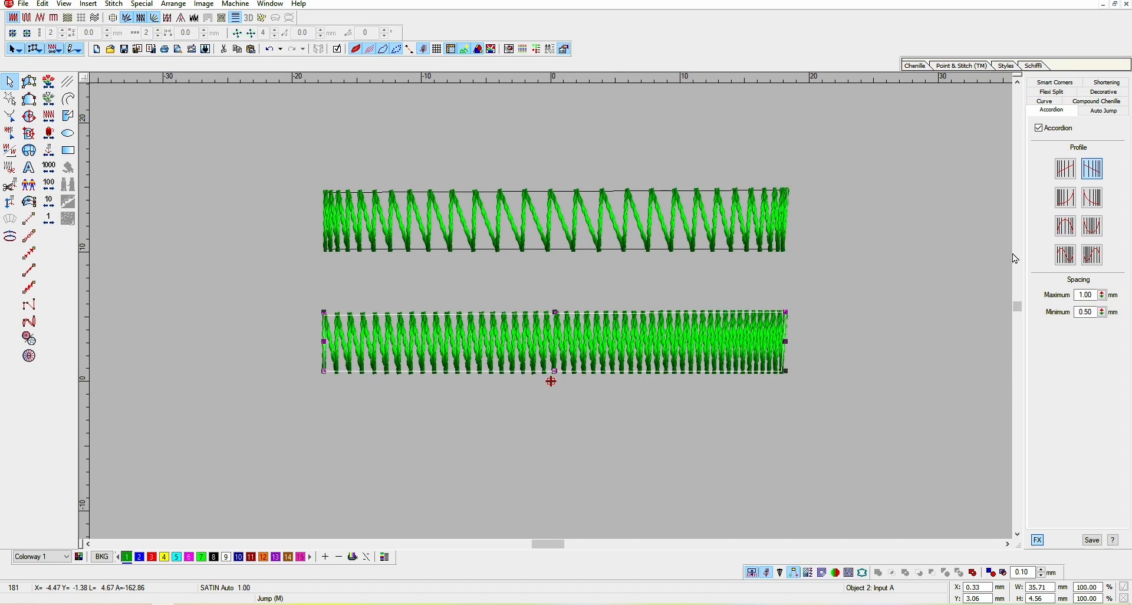
key(Delete)
click(758, 204)
key(Delete)
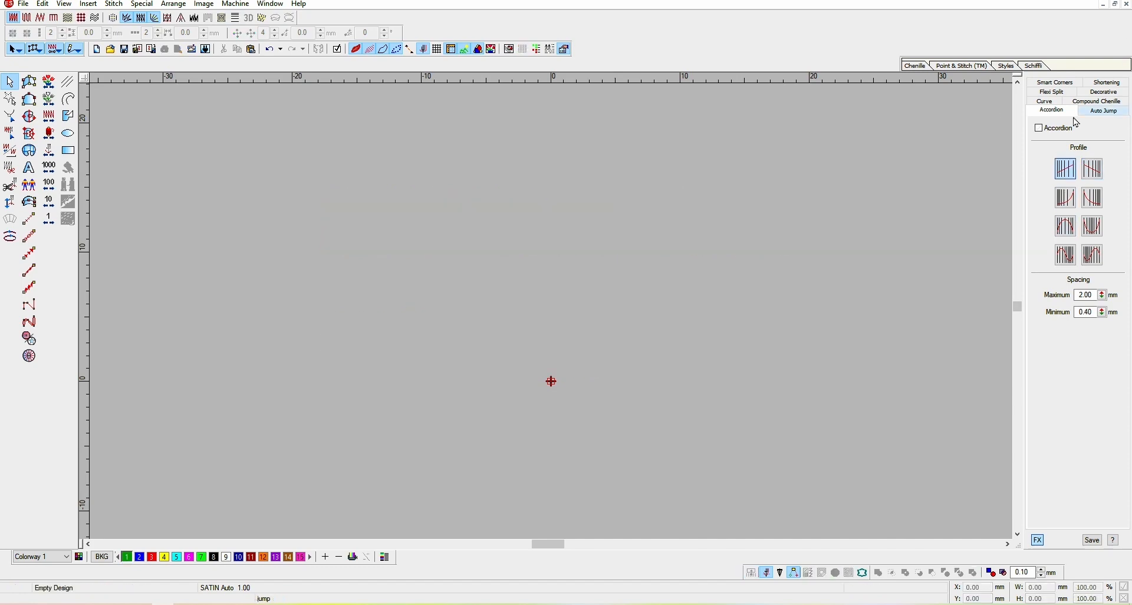
- Digitize a four-sided Complex Fill shape about 15.8 mm wide by 14.6 mm high and move it over the design origin
click(1109, 113)
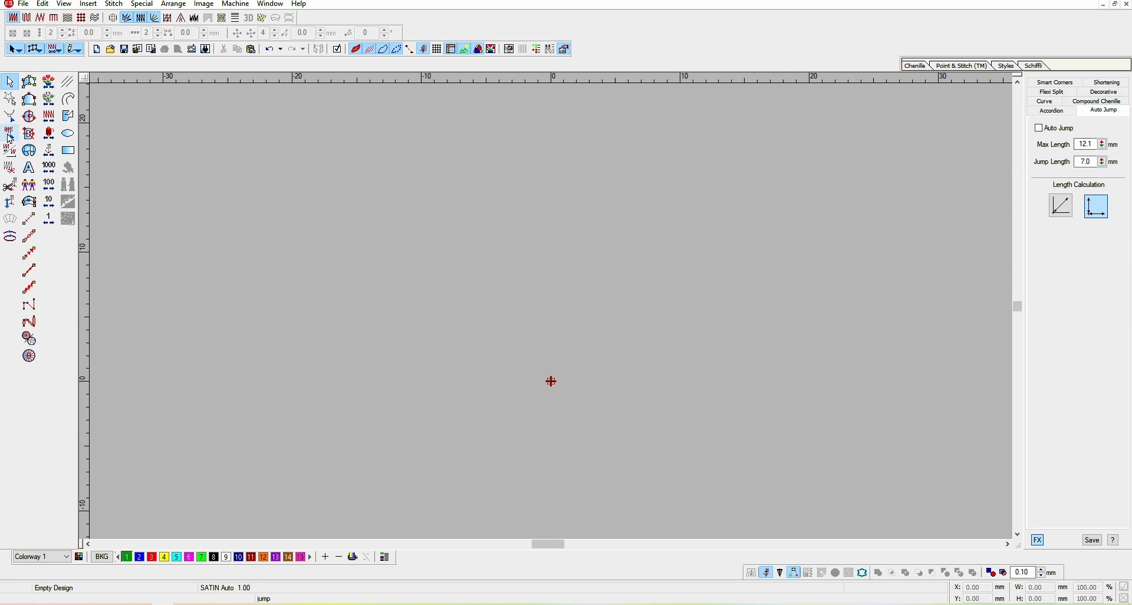
click(29, 116)
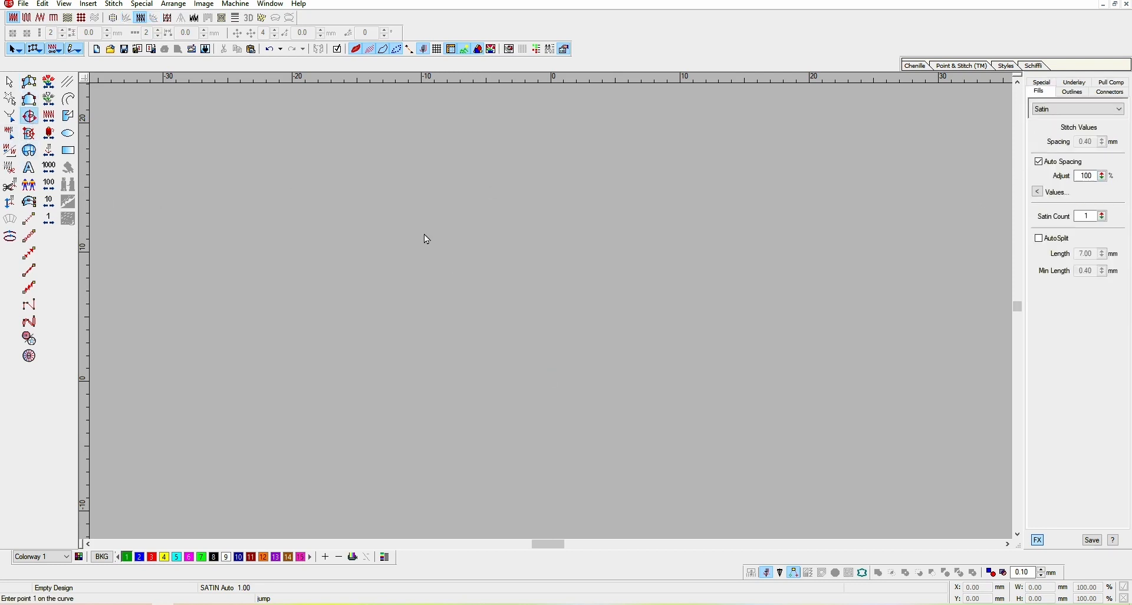
click(361, 366)
click(369, 179)
click(563, 180)
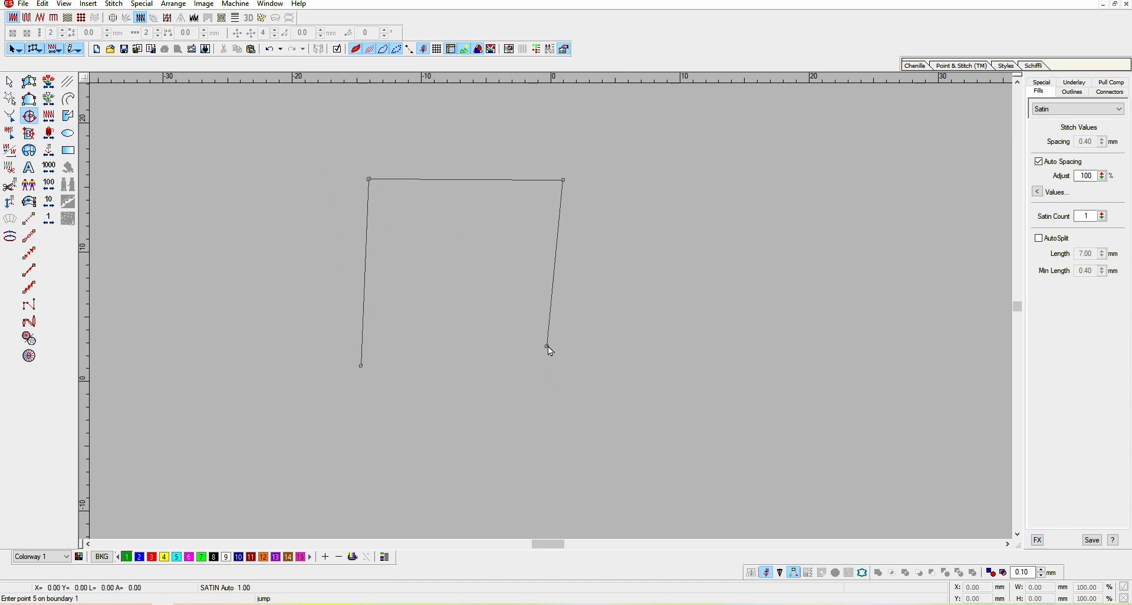
click(548, 346)
click(361, 367)
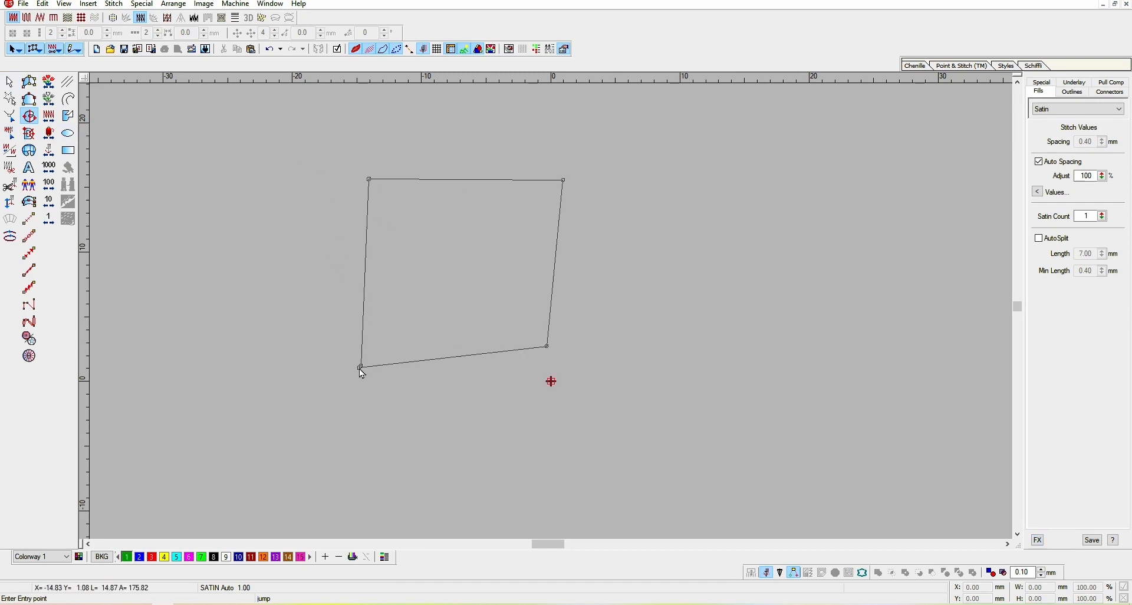
key(Return)
key(Escape)
drag(508, 217, 603, 245)
- Enable Auto Jump on the satin-filled shape and display its stitches as plain lines up close
click(1041, 541)
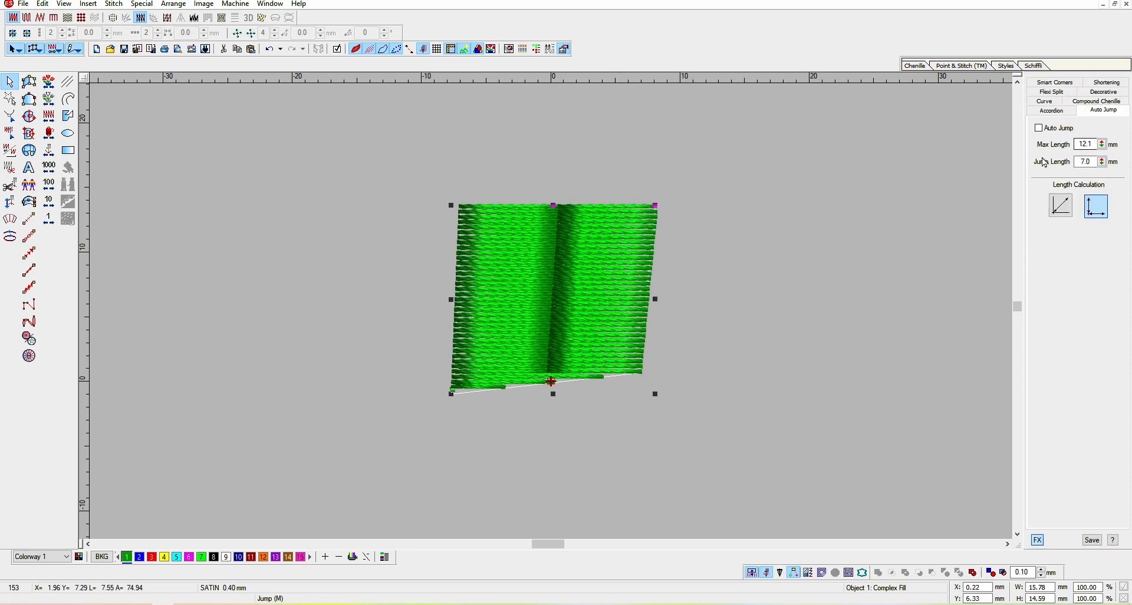
click(1039, 129)
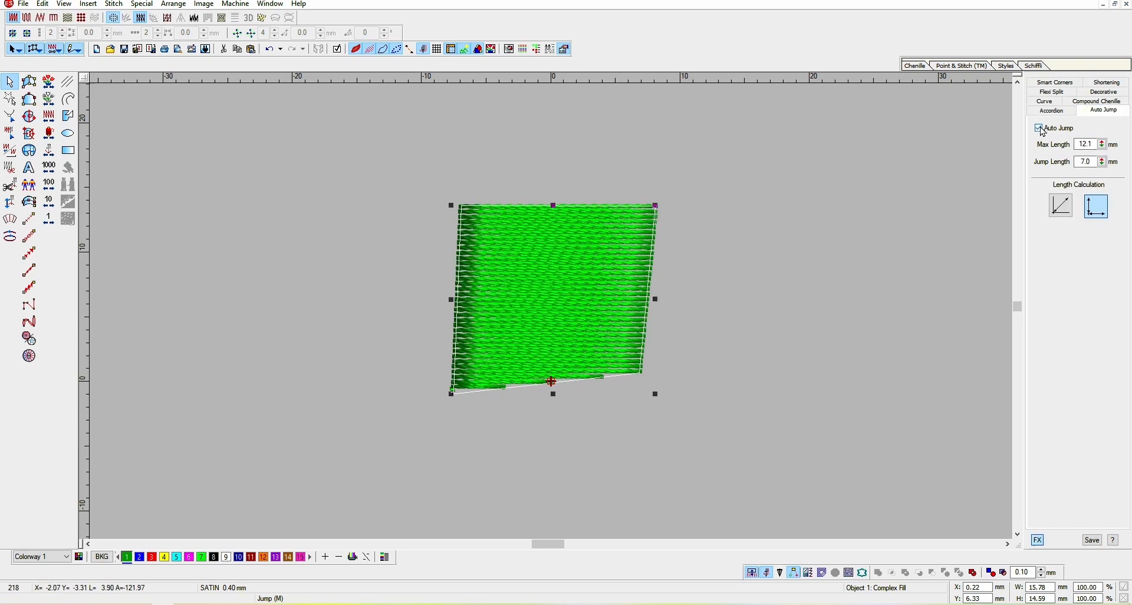
key(plus)
key(Escape)
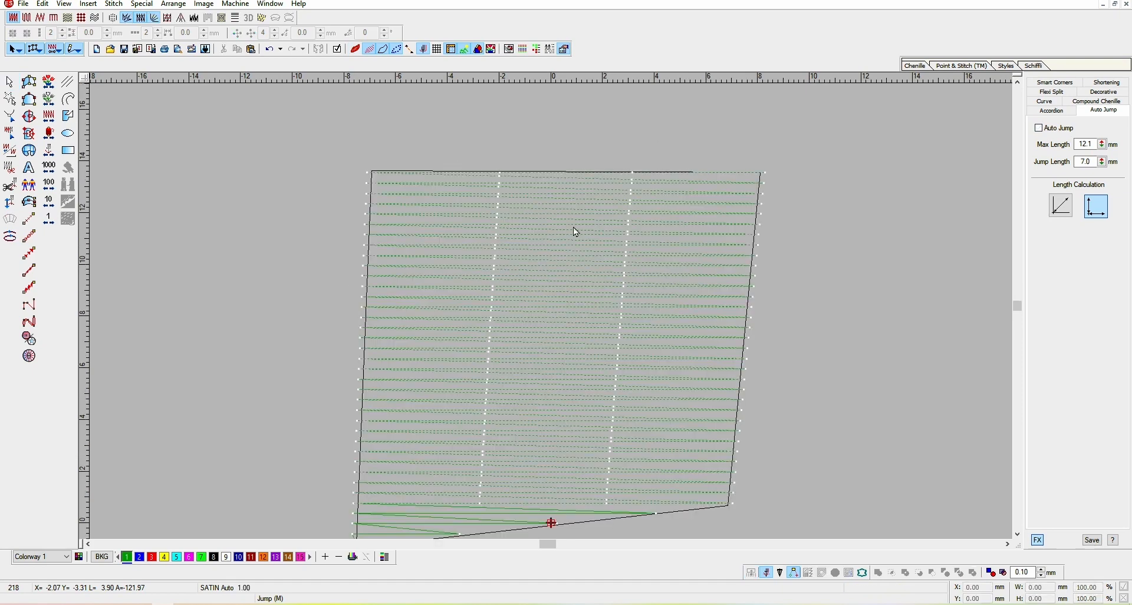
- Turn off Auto Jump on the satin-filled shape and inspect its split stitch lines up close
click(582, 239)
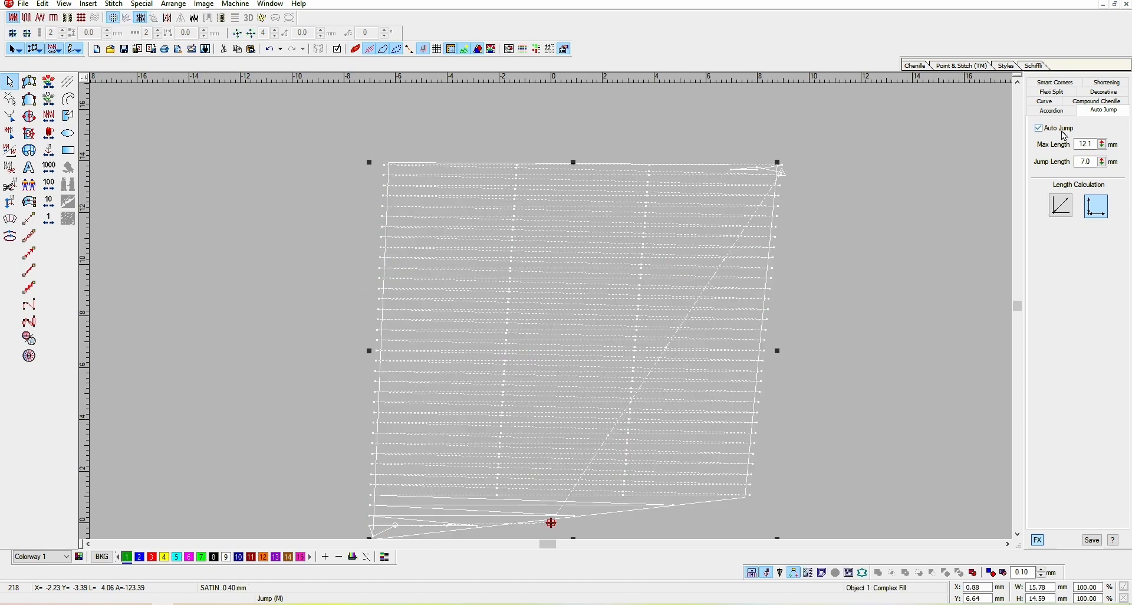
key(Escape)
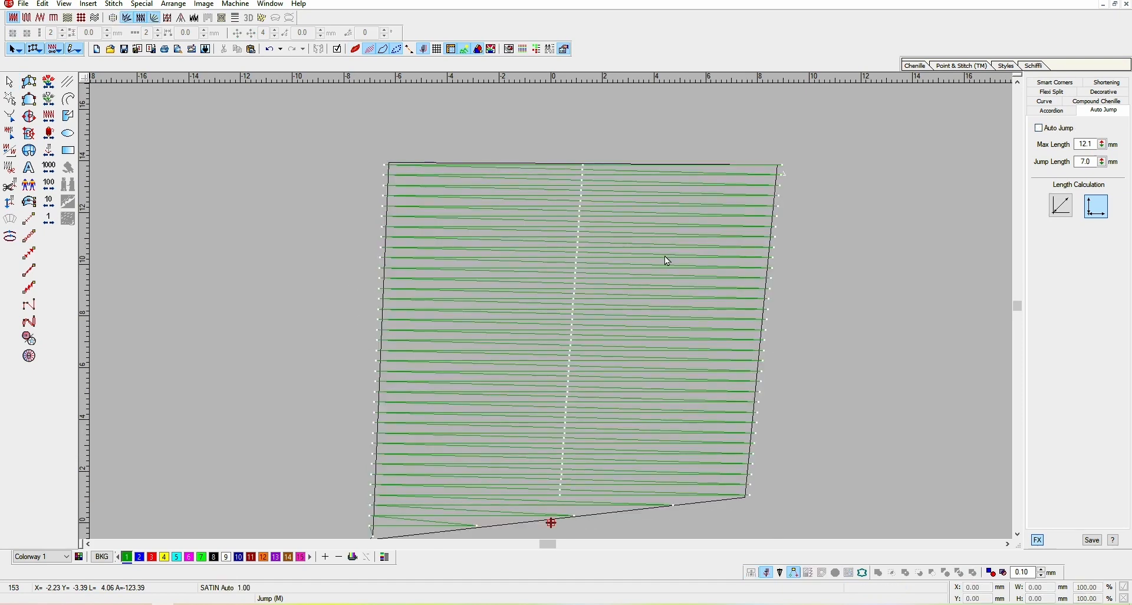
key(plus)
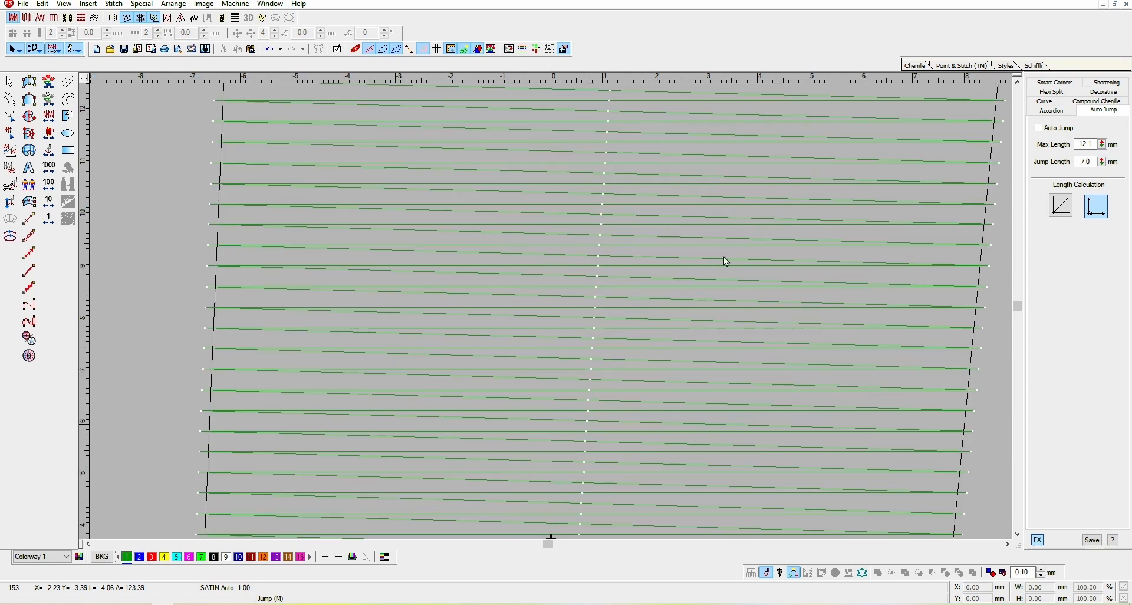
key(minus)
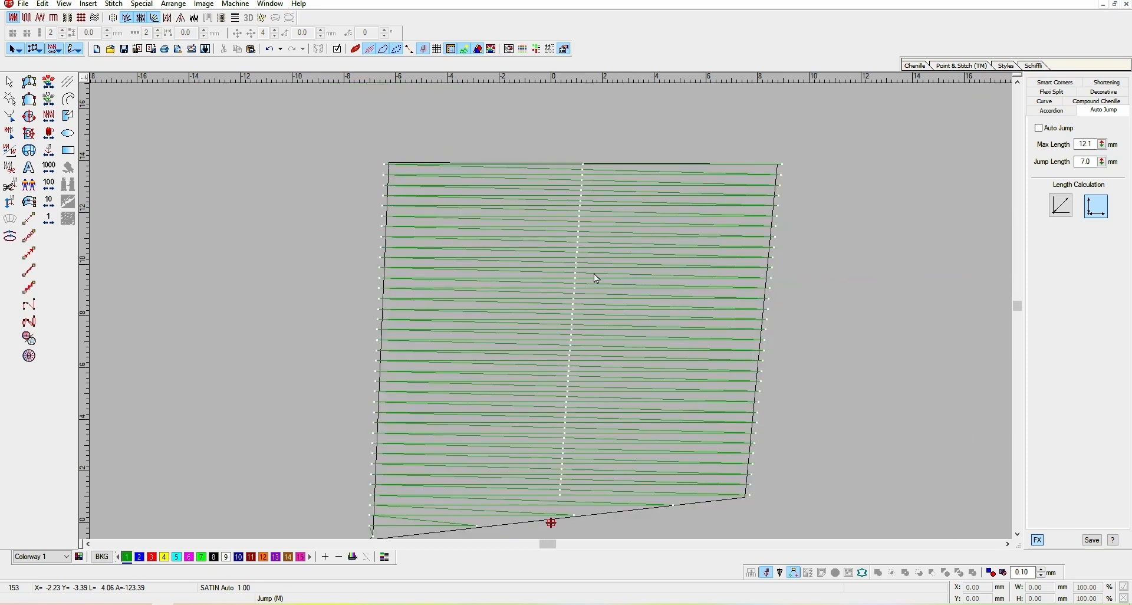
- Re-enable Auto Jump on the satin-filled shape and inspect its jump stitches up close
click(590, 284)
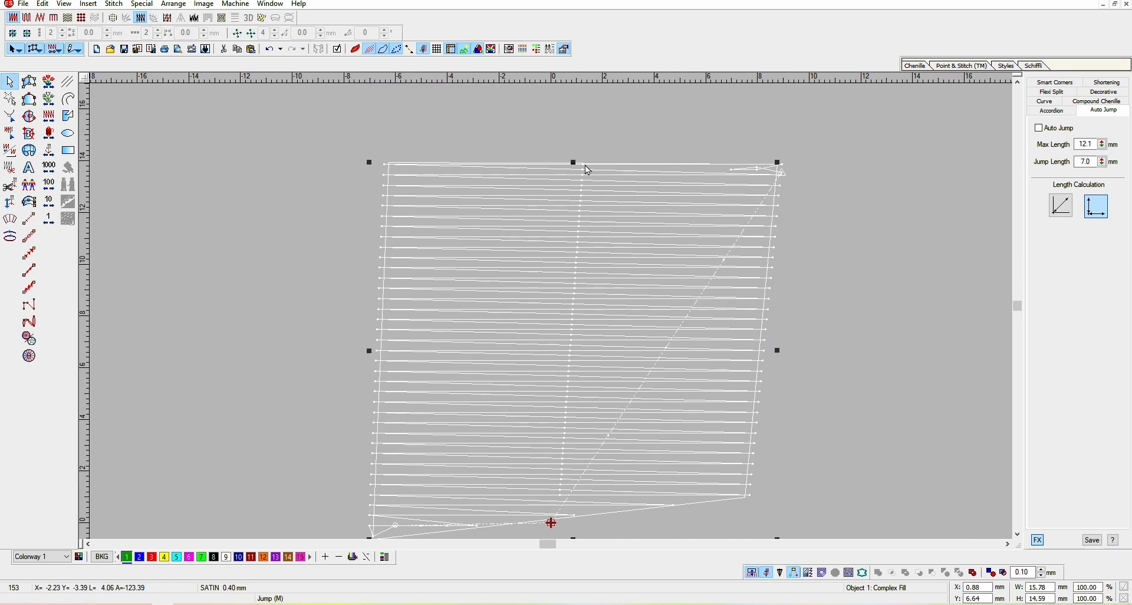
click(1039, 128)
key(z)
key(Escape)
scroll(676, 269, up, 1)
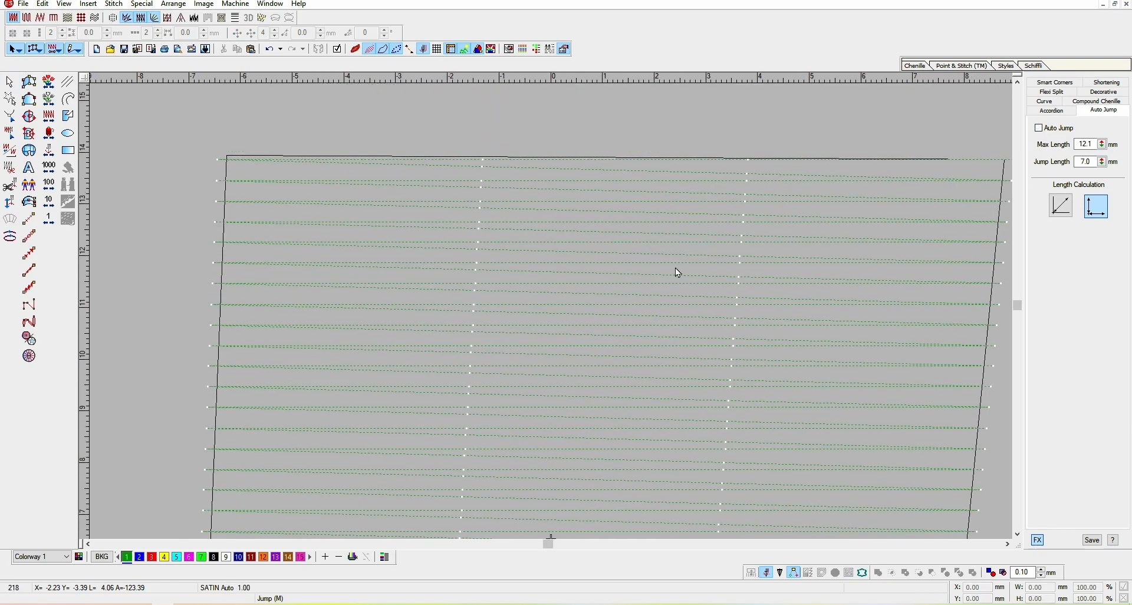
- Move the satin-filled shape up and slightly to the right, clear of the design origin
scroll(671, 287, down, 3)
key(shift+z)
key(shift+z)
click(602, 277)
drag(602, 276, 304, 229)
drag(304, 229, 342, 291)
drag(324, 295, 665, 286)
key(z)
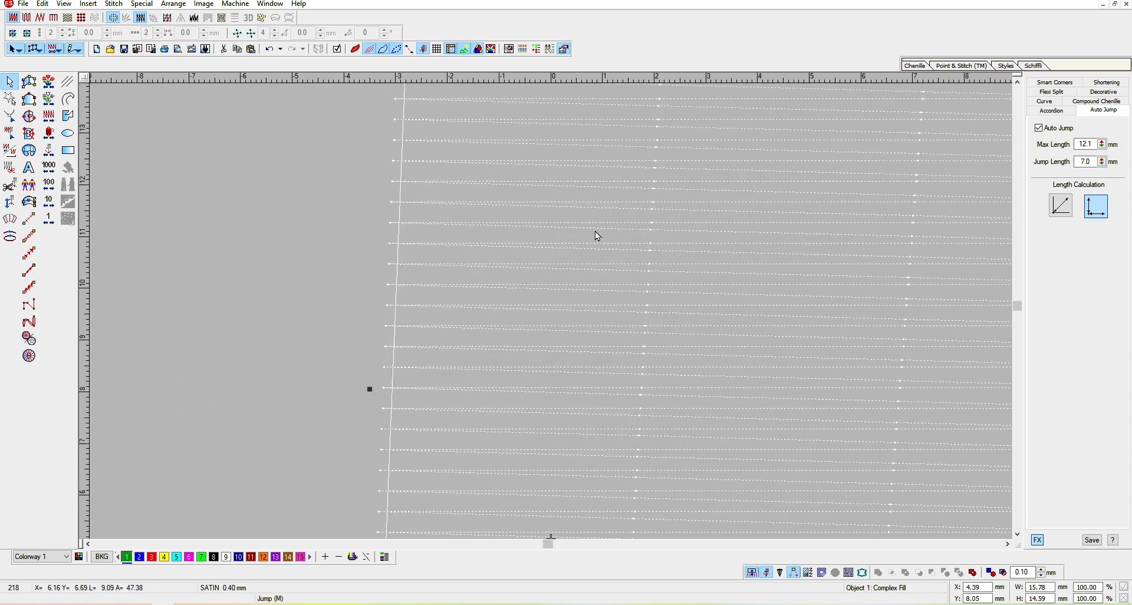
key(shift+z)
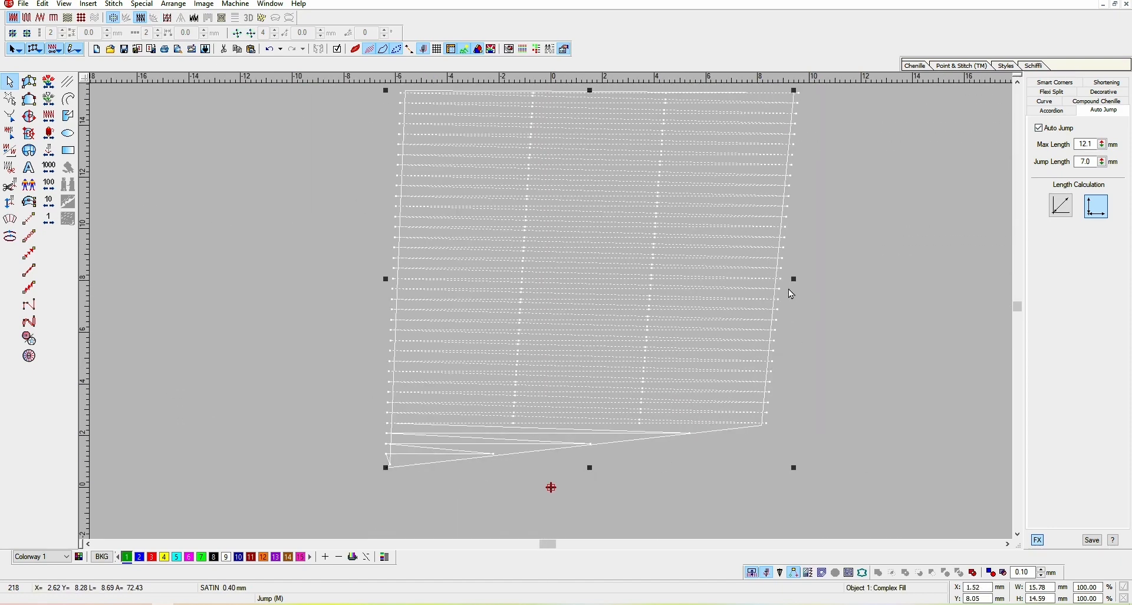
- Step through the Auto Jump stitches one by one with the stitch edit tool, starting at the fill's lower left edge
click(364, 523)
key(m)
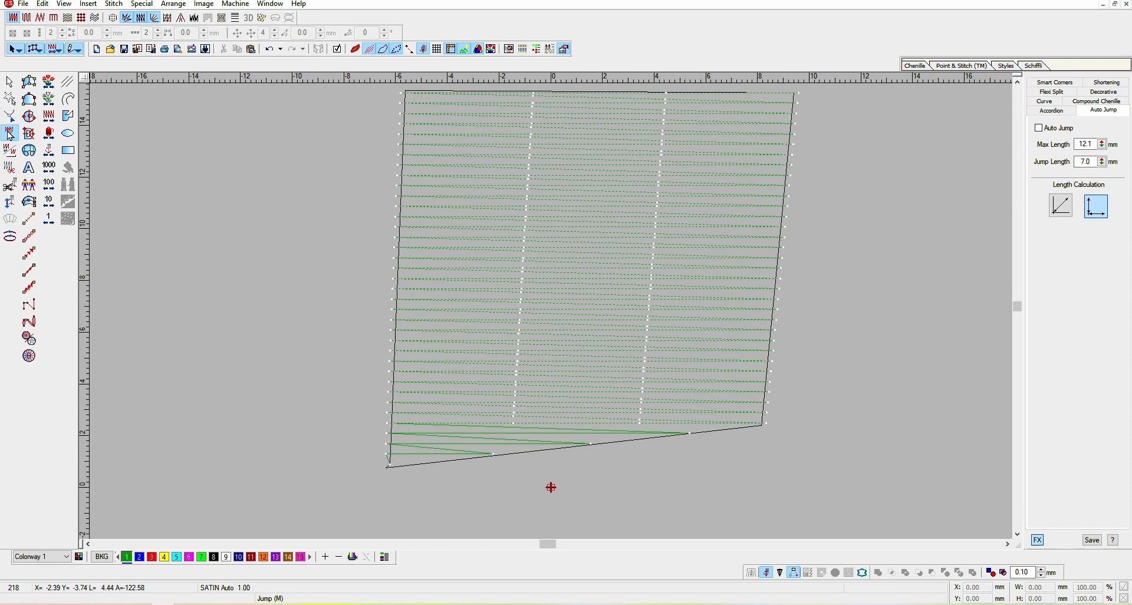
click(391, 384)
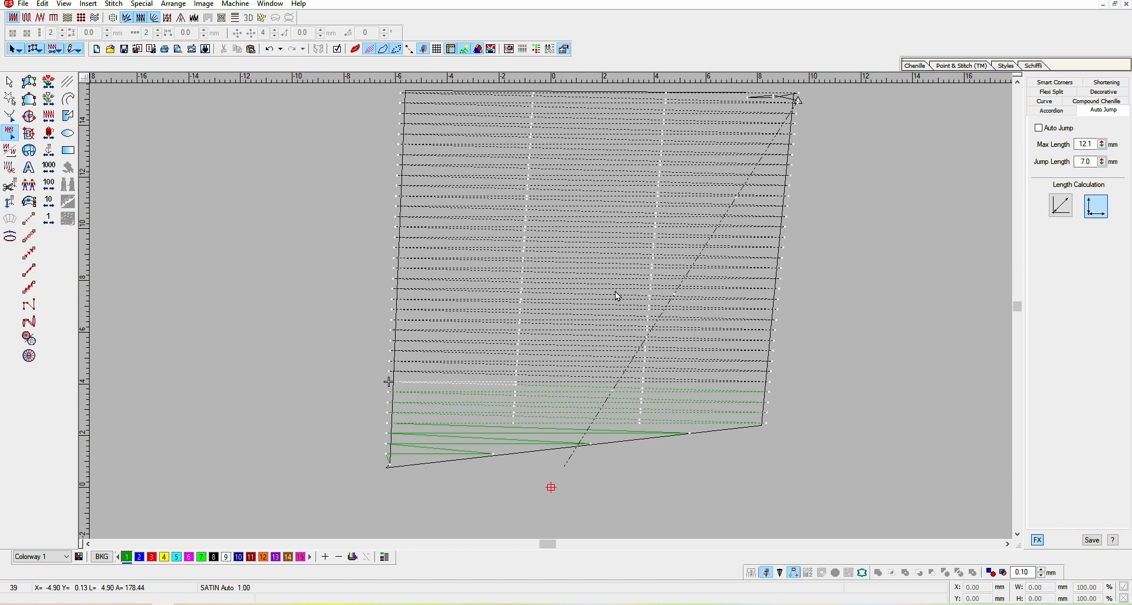
key(Right)
key(Right)
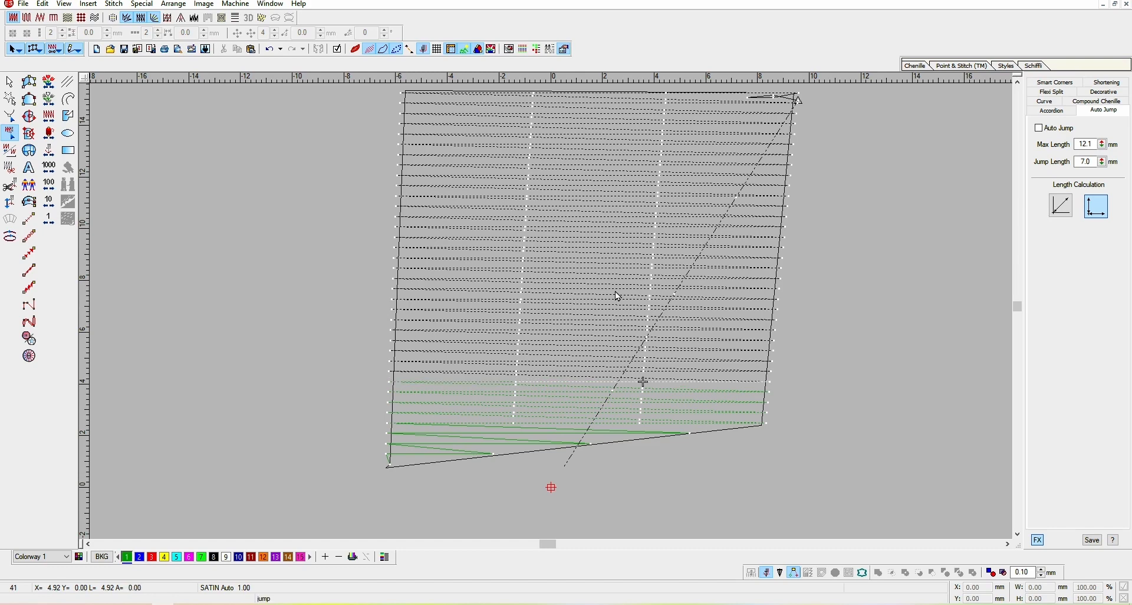
key(Right)
key(Right)
key(Right)
key(Right)
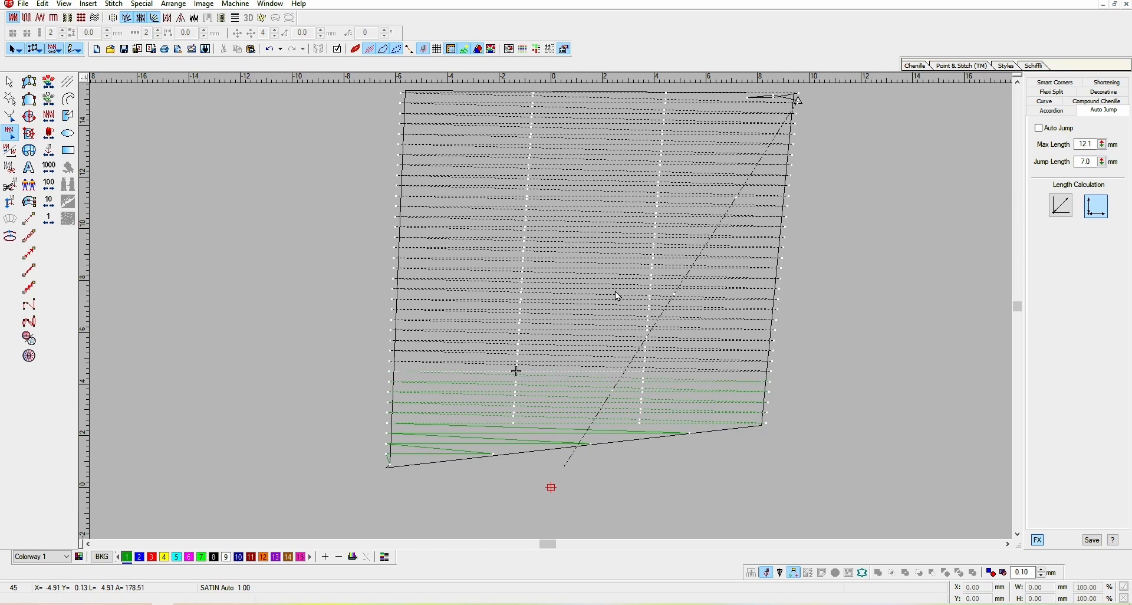
key(Right)
key(Escape)
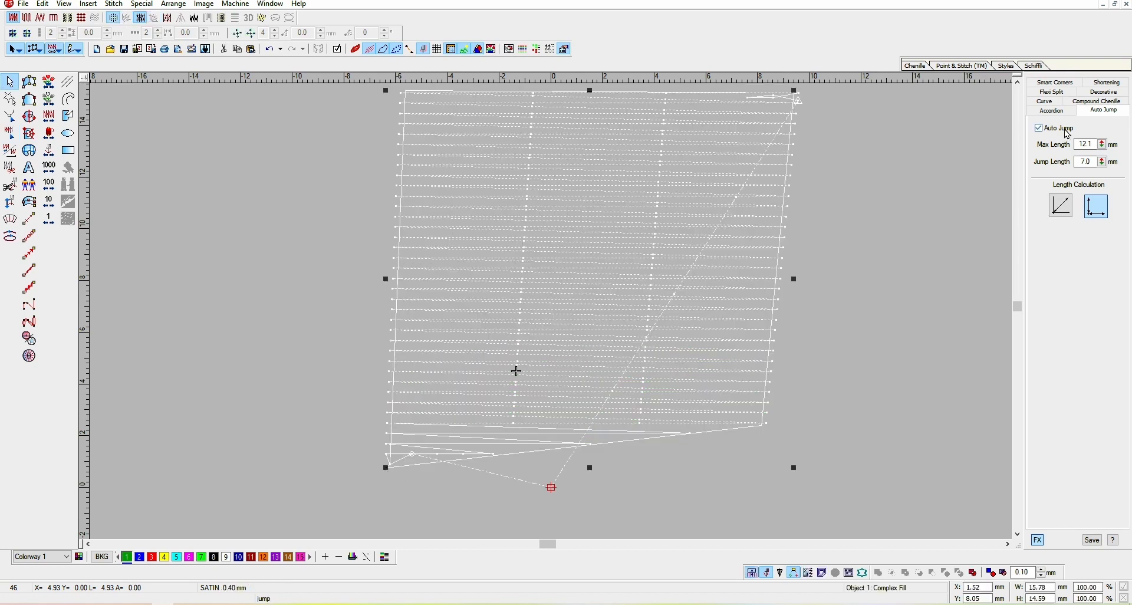
- Turn off Auto Jump on the shape and step through its regular split stitches from the middle of the fill
key(e)
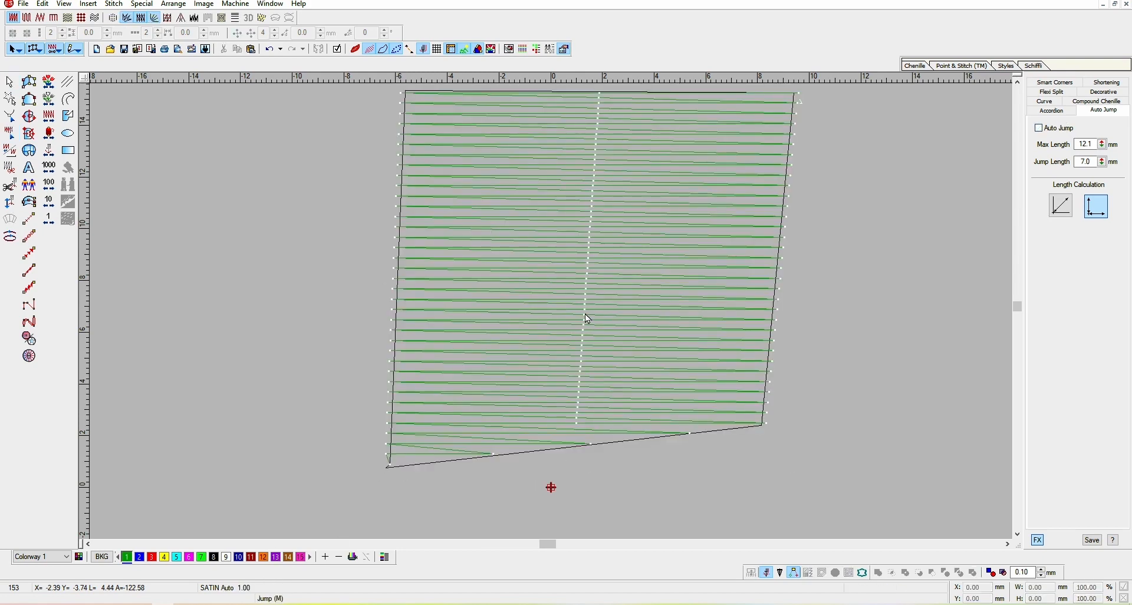
click(586, 298)
key(Right)
key(Right)
key(Right)
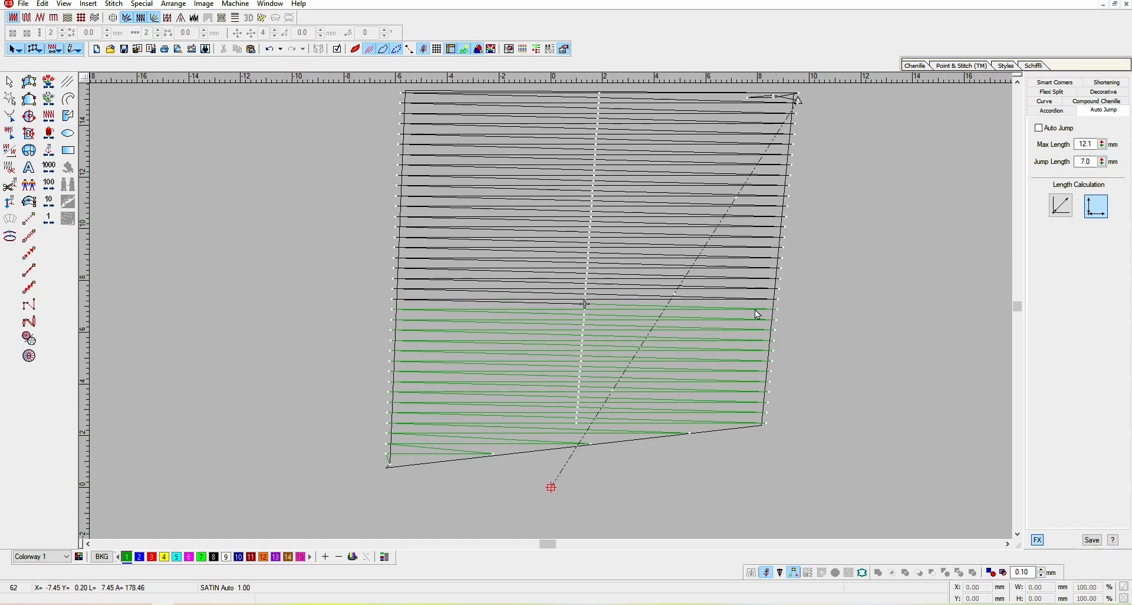
key(Right)
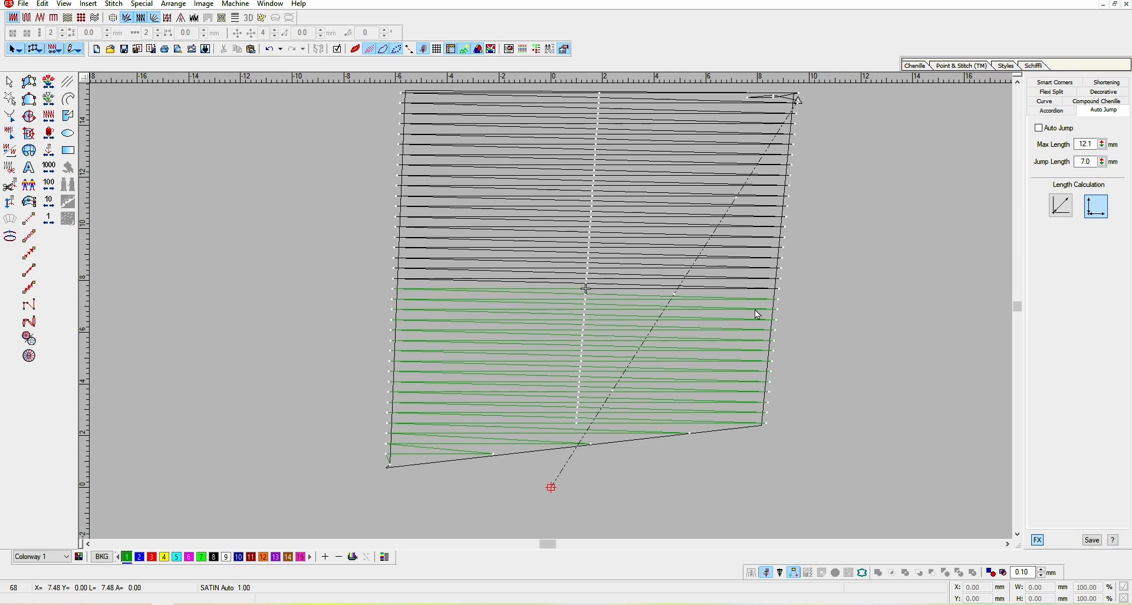
key(Escape)
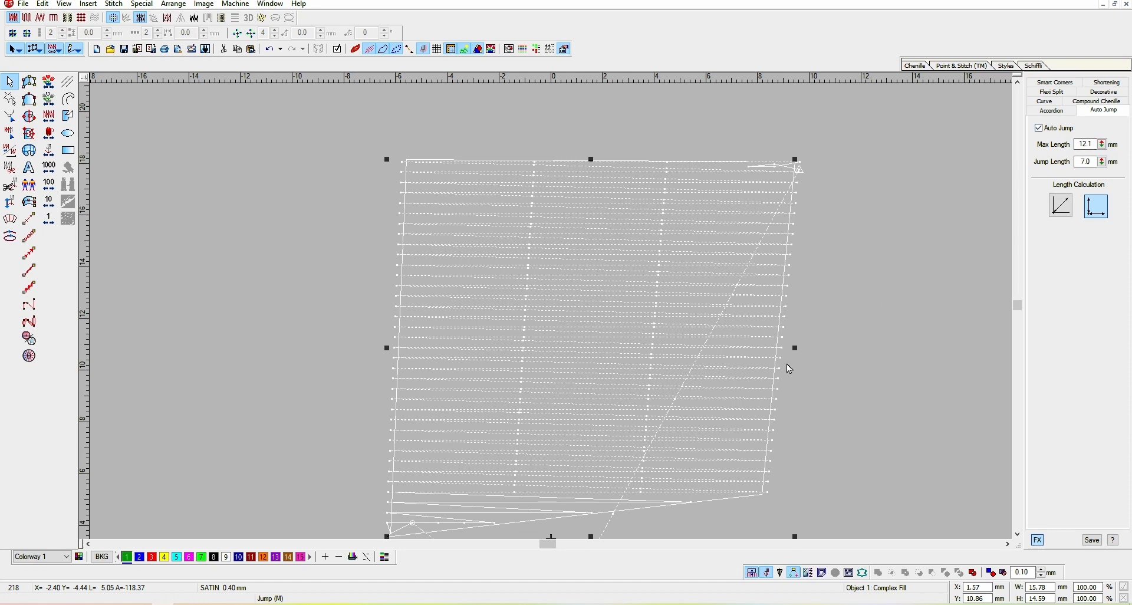
- Narrow the satin-filled shape to about 11.2 mm wide and set its Auto Jump Max Length to 7 mm
drag(796, 347, 738, 359)
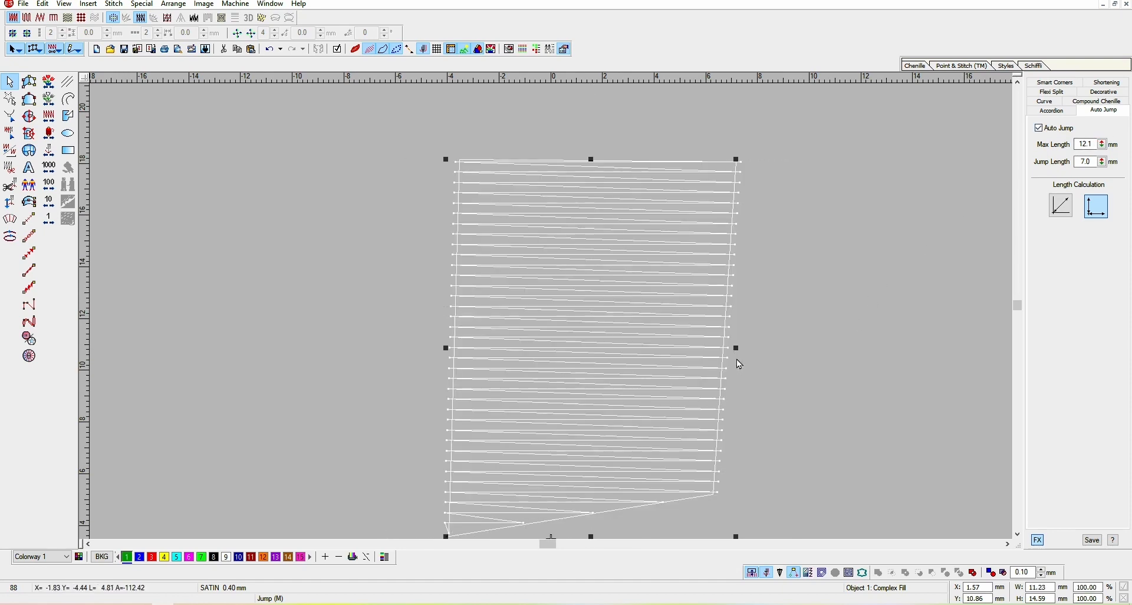
drag(664, 416, 632, 401)
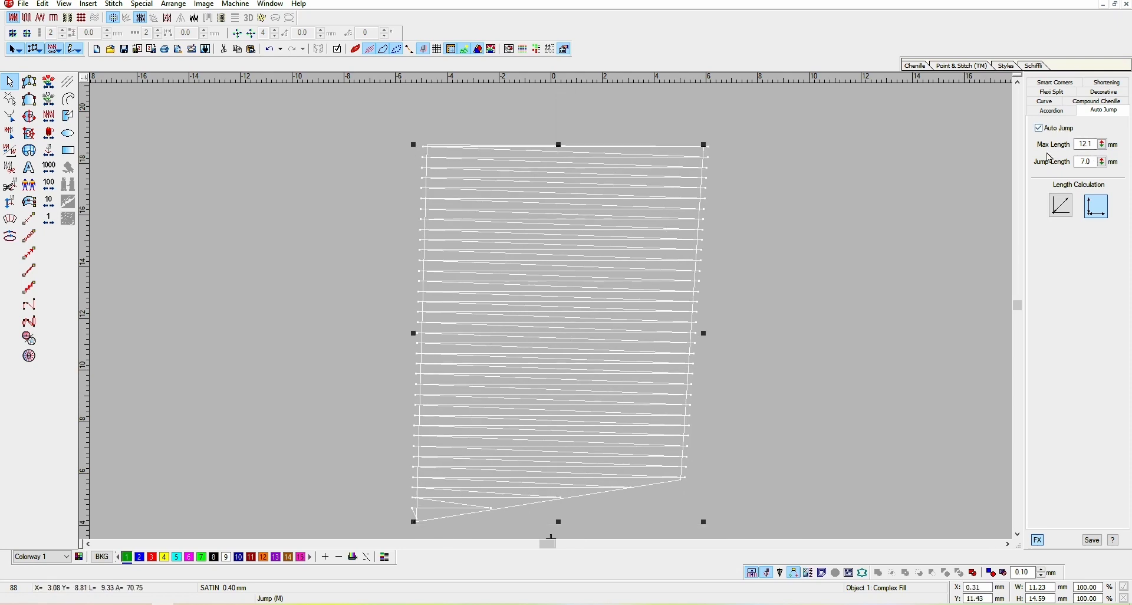
double_click(1091, 144)
text(7)
key(Return)
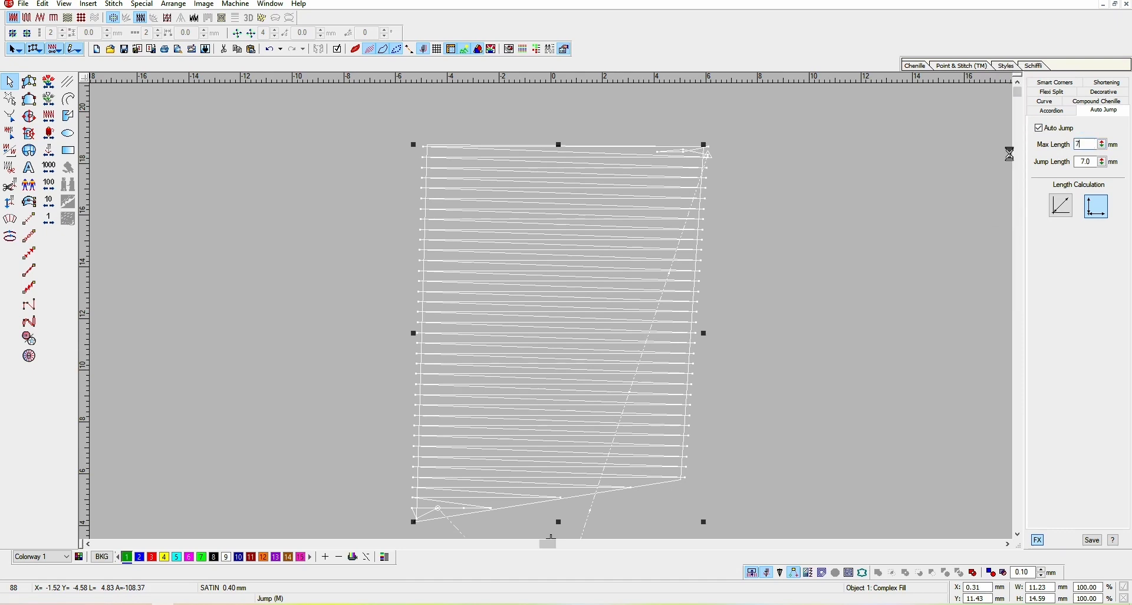
scroll(588, 256, up, 2)
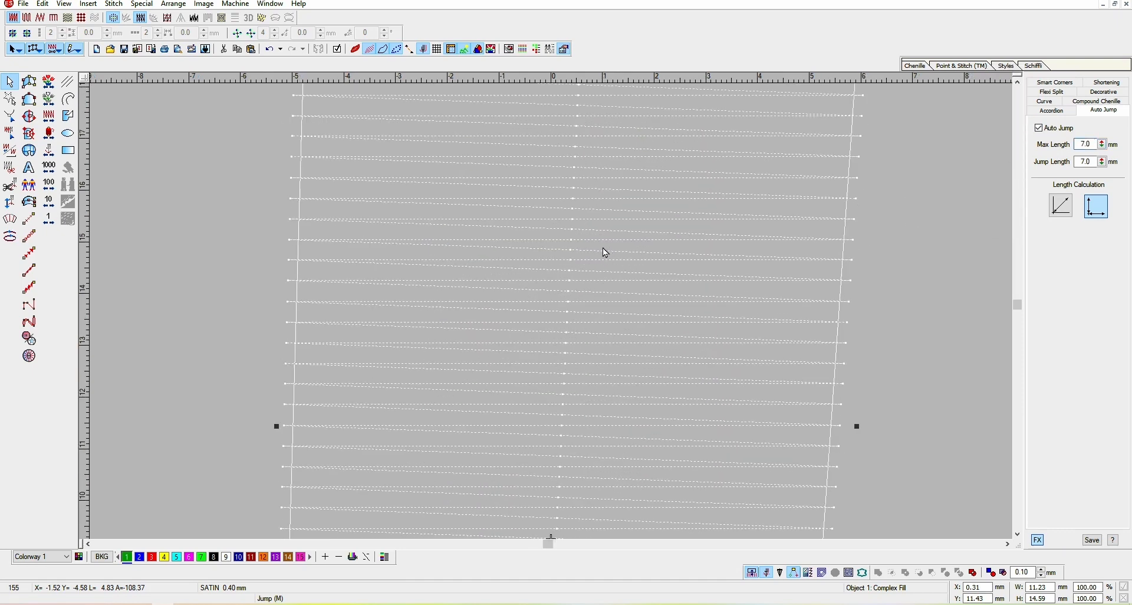
scroll(690, 250, down, 2)
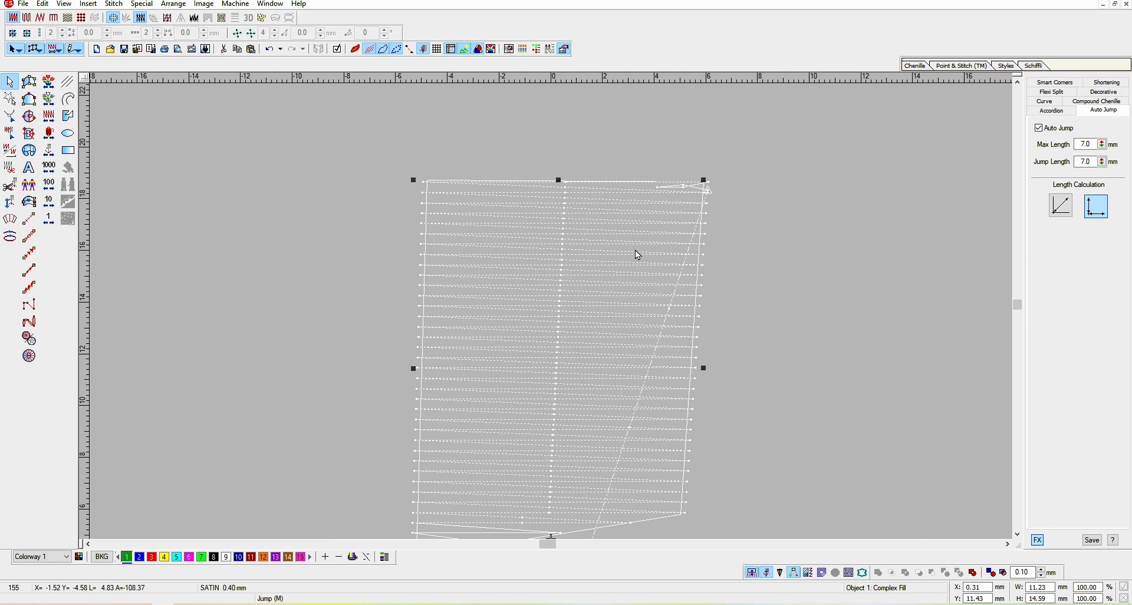
- Set the Auto Jump Jump Length to 3 mm and inspect the shorter jumps across the fill
click(1101, 166)
text(3)
key(Return)
scroll(686, 302, up, 2)
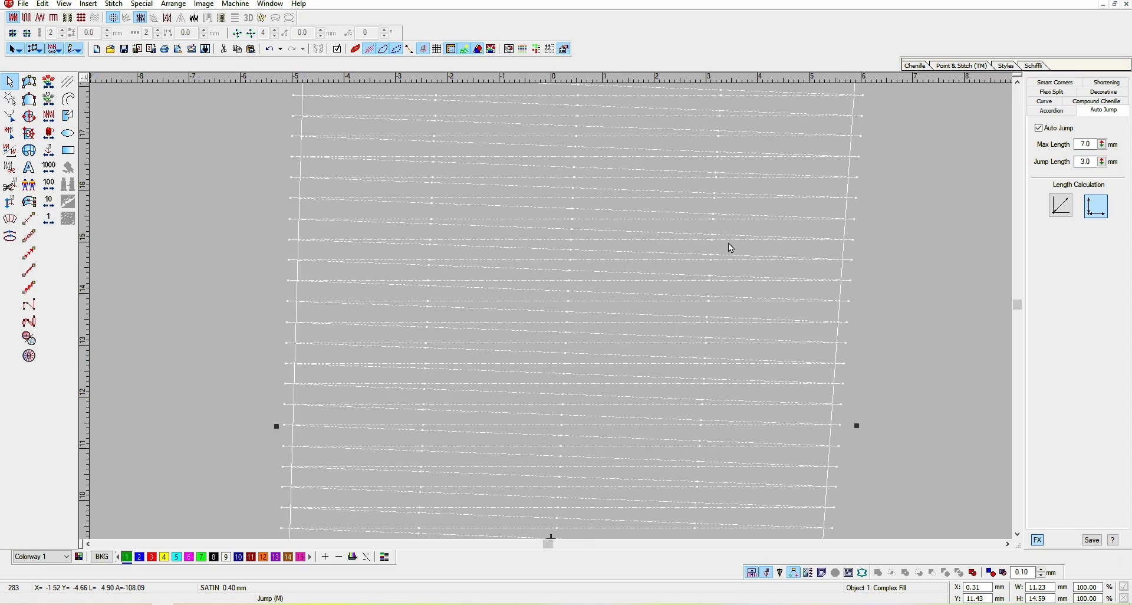
scroll(730, 245, up, 2)
- Set the Auto Jump Jump Length to 7 mm and view the whole shape
click(1085, 162)
text(7)
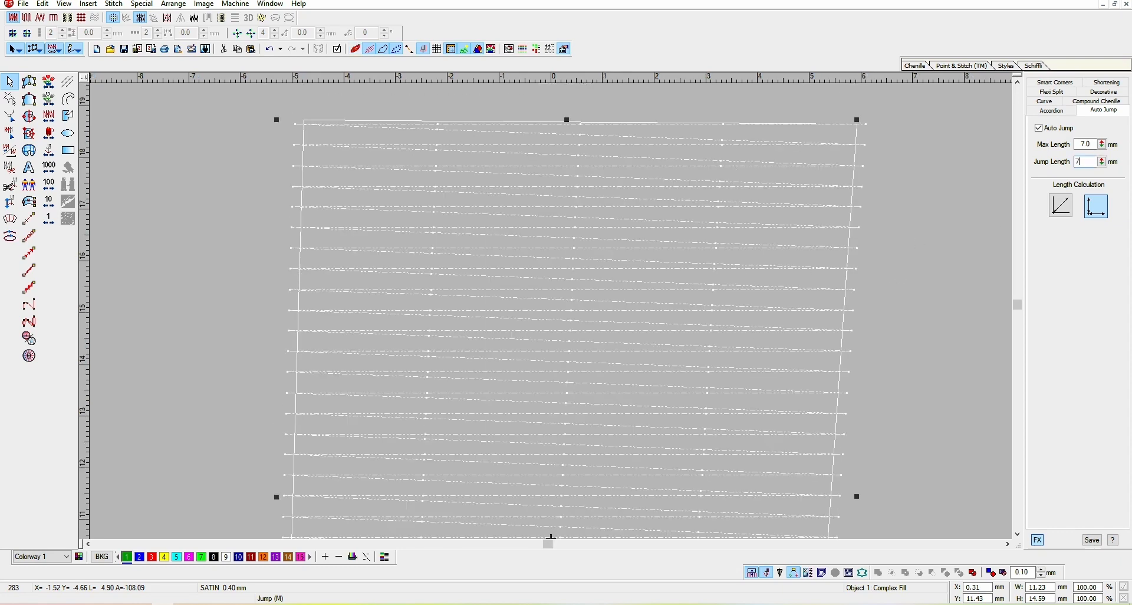
key(Return)
scroll(865, 141, down, 2)
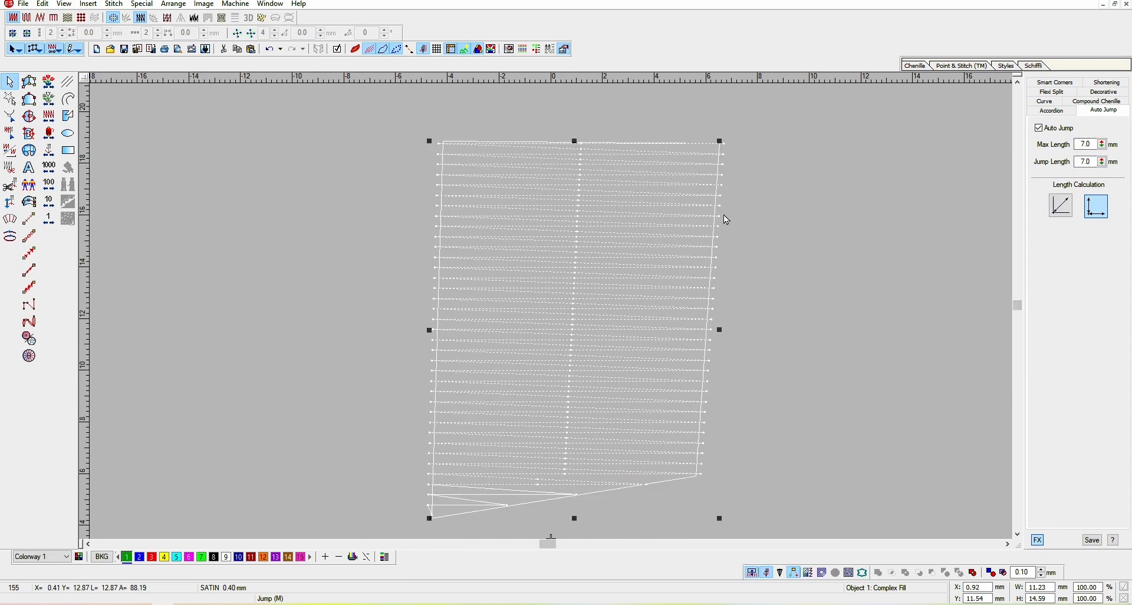
- Turn off Auto Jump, show the shape as realistic 3D stitches and shift it slightly left
key(t)
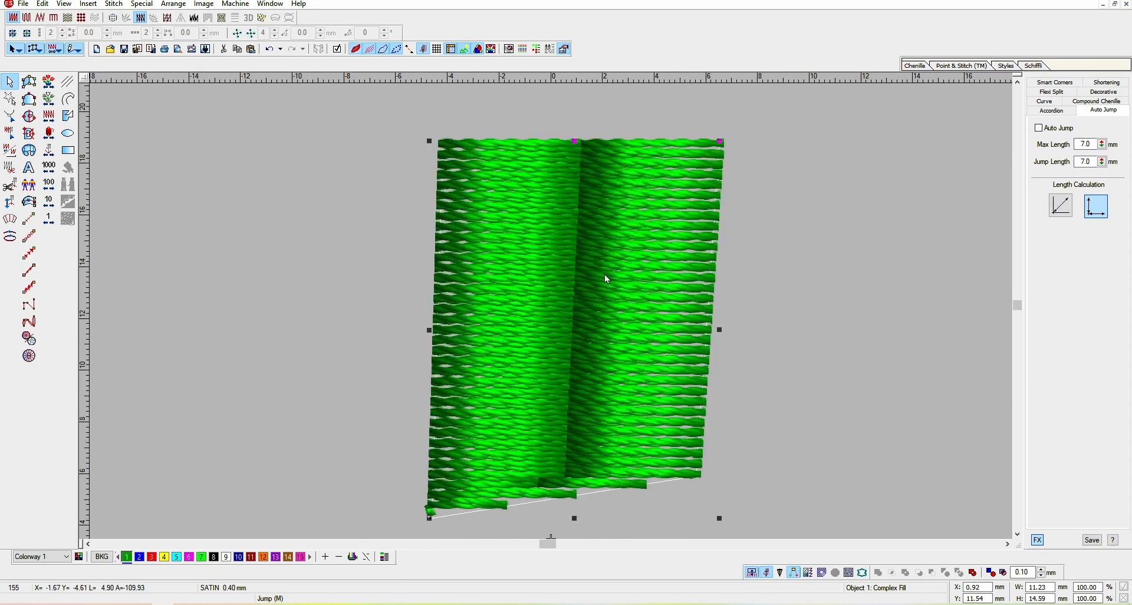
drag(613, 287, 604, 284)
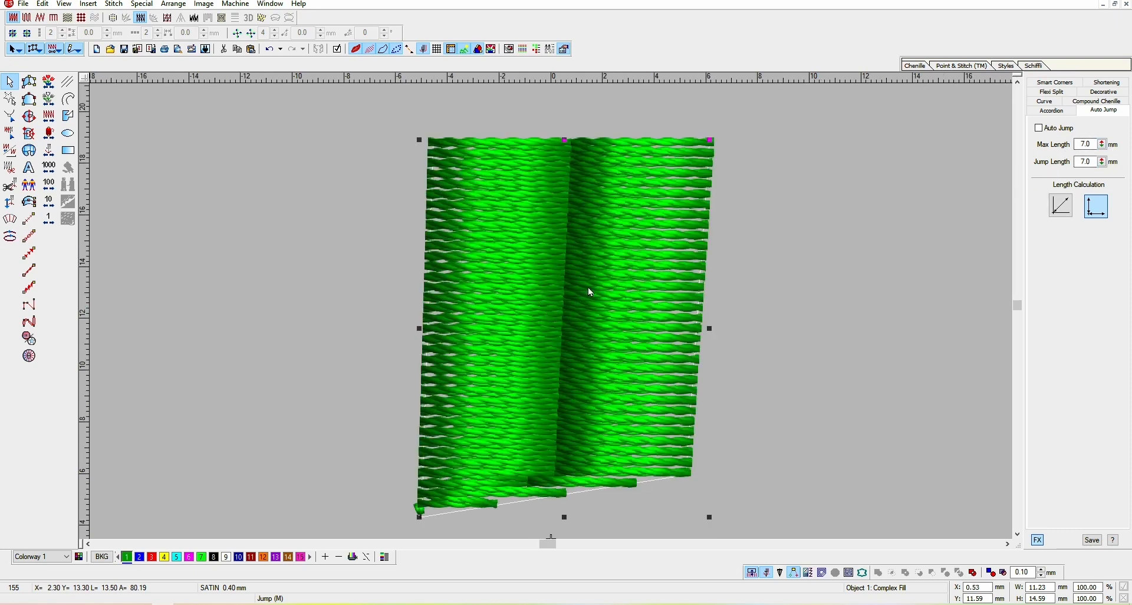
click(603, 284)
- Set the shape's Max Length to 2 mm and compare its stitches as plain lines and in realistic 3D
double_click(1085, 144)
text(2)
key(Return)
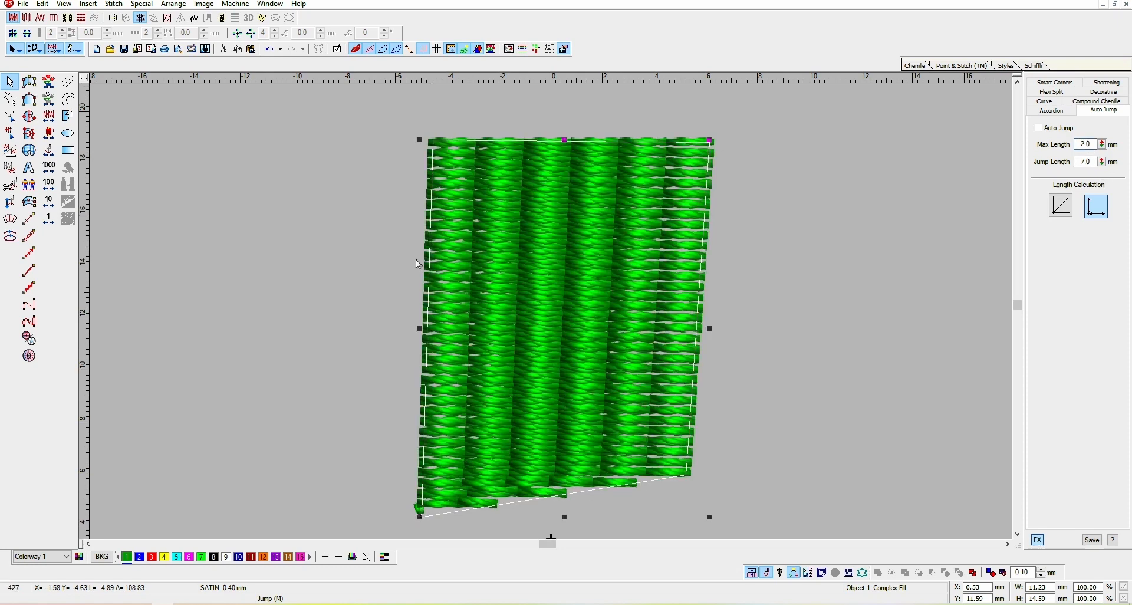
key(t)
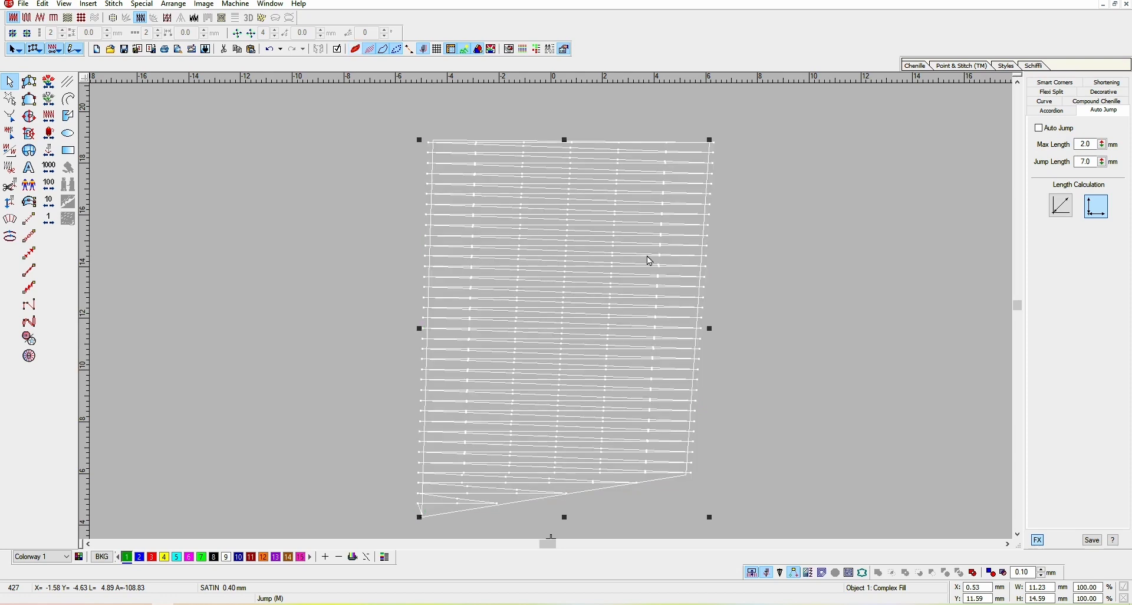
key(t)
key(minus)
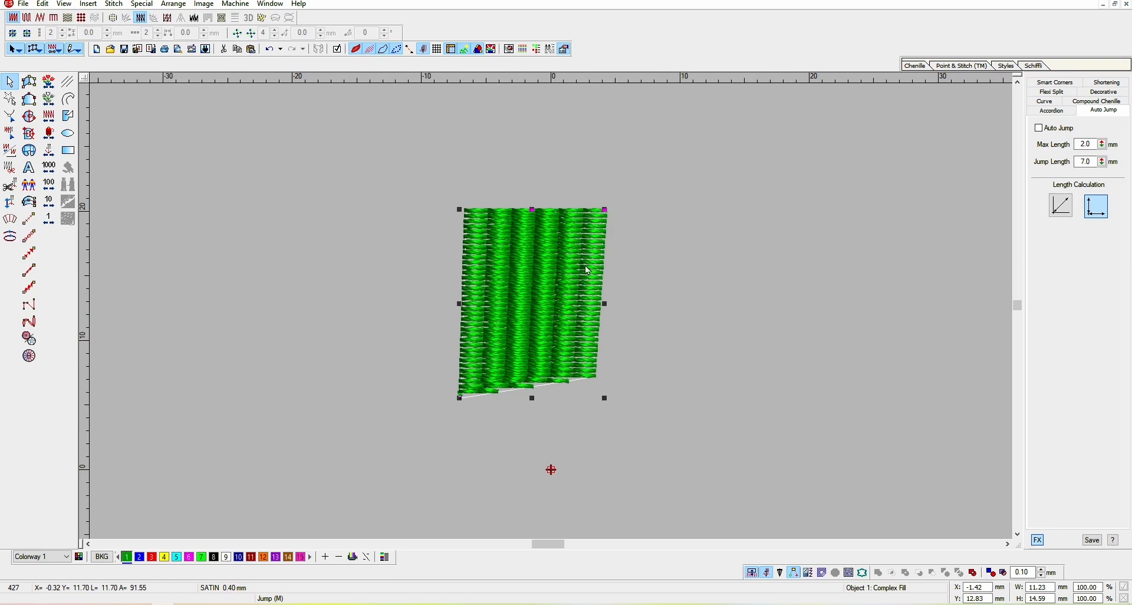
- Reposition the satin-filled shape and place a copy of it to its right
drag(528, 301, 589, 298)
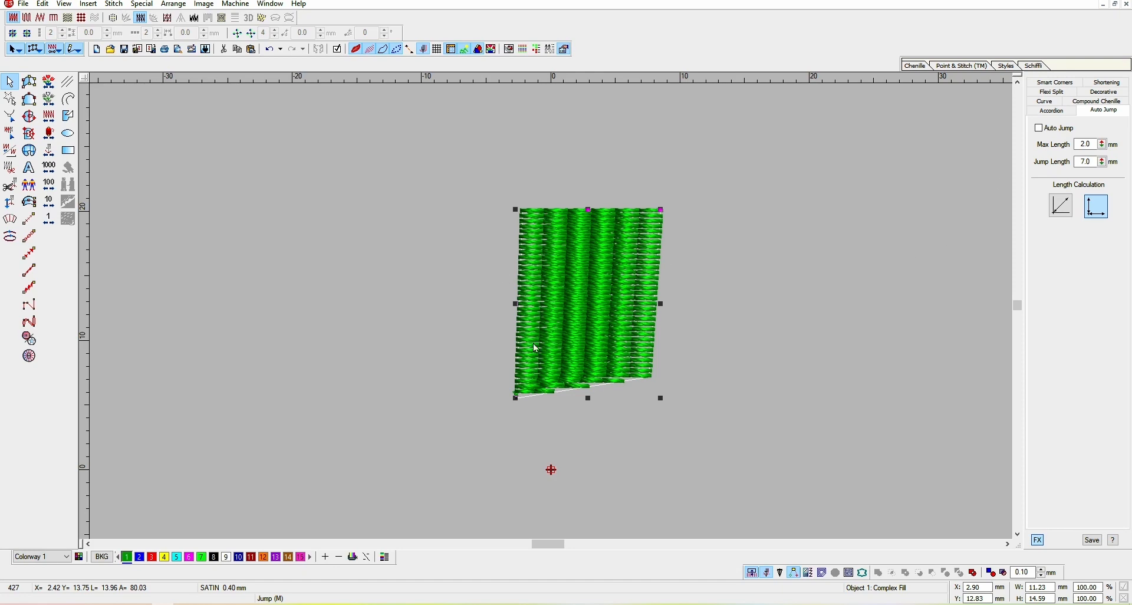
drag(565, 316, 733, 287)
key(z)
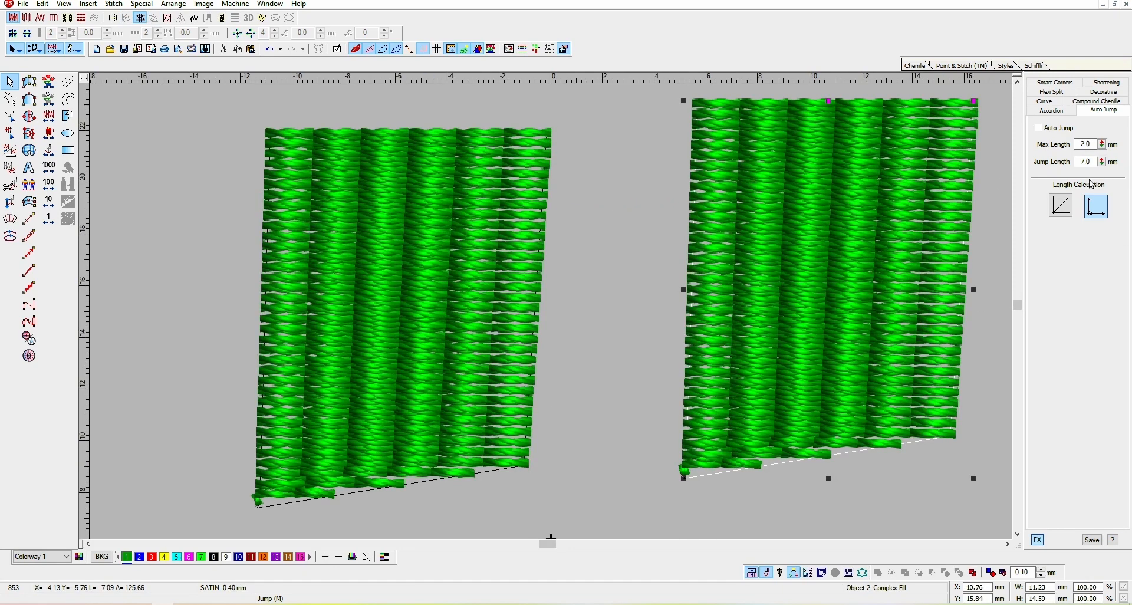
- Set the Max Length of the right-hand copy to 4 mm and view both shapes side by side
double_click(1092, 144)
text(4)
key(Return)
key(shift+z)
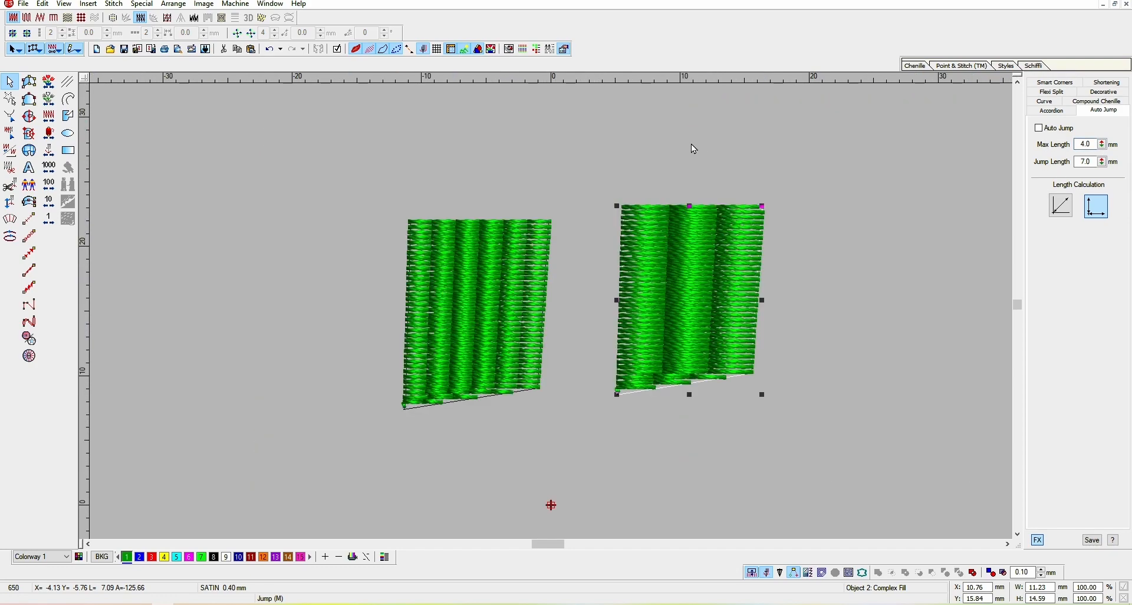
- Shift the right-hand shape closer to the first and place a third copy below and between them
drag(674, 306, 645, 317)
drag(668, 273, 555, 469)
scroll(555, 469, down, 3)
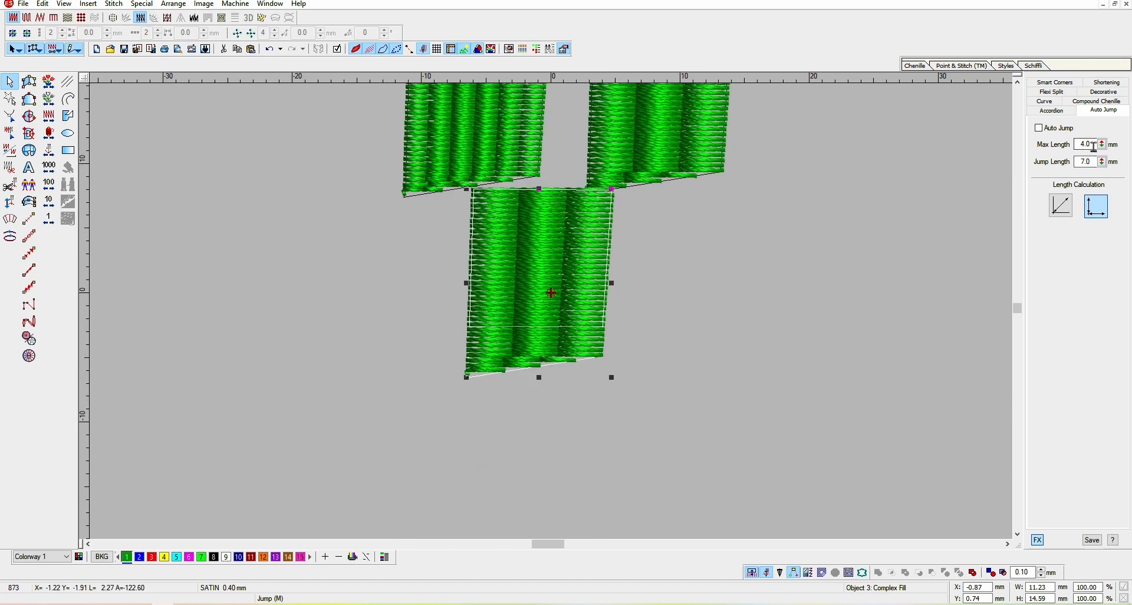
- Set the lower copy's Max Length to 8 mm and view all three shapes together
text(8)
key(Return)
key(shift+z)
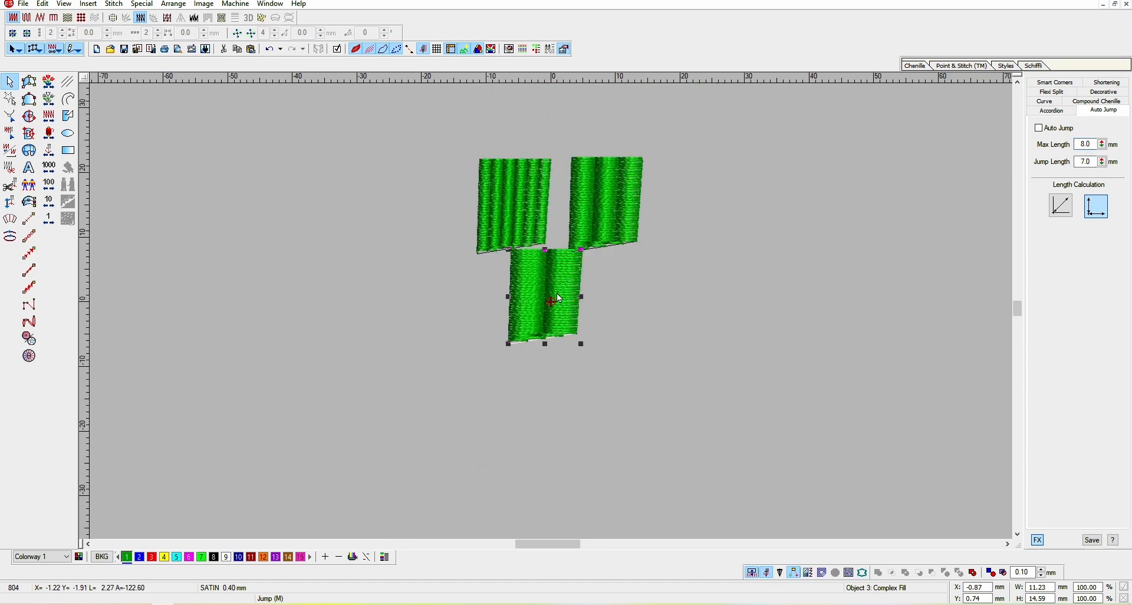
- Spread the three shapes apart, with the 4 mm copy at the upper right and the 8 mm copy centred below
drag(628, 177, 643, 259)
key(z)
drag(409, 405, 520, 308)
scroll(525, 272, up, 2)
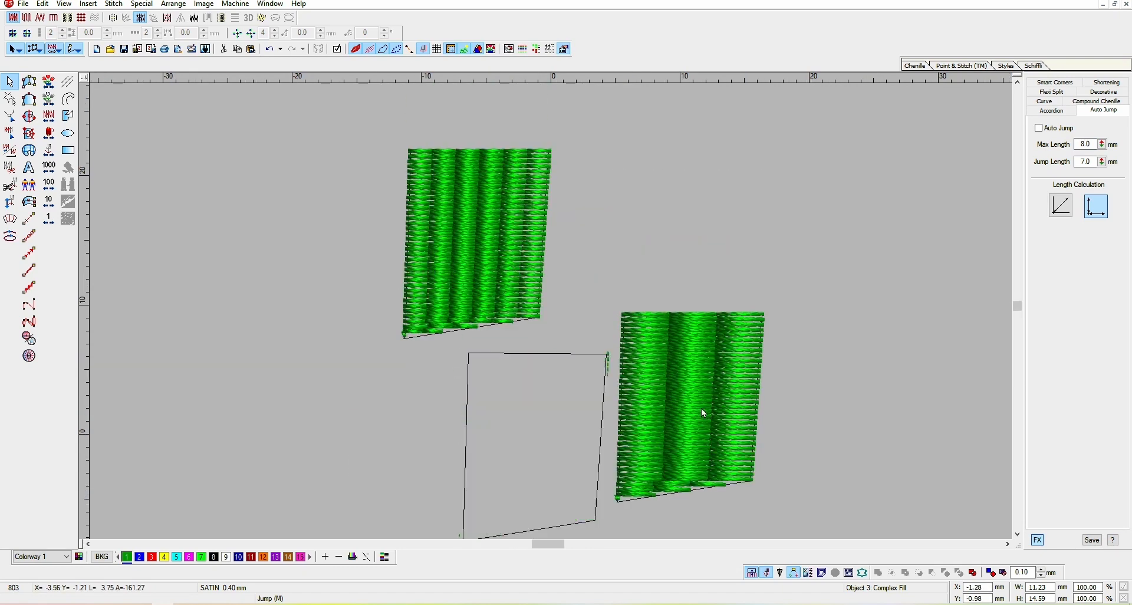
drag(701, 408, 768, 271)
drag(524, 450, 565, 437)
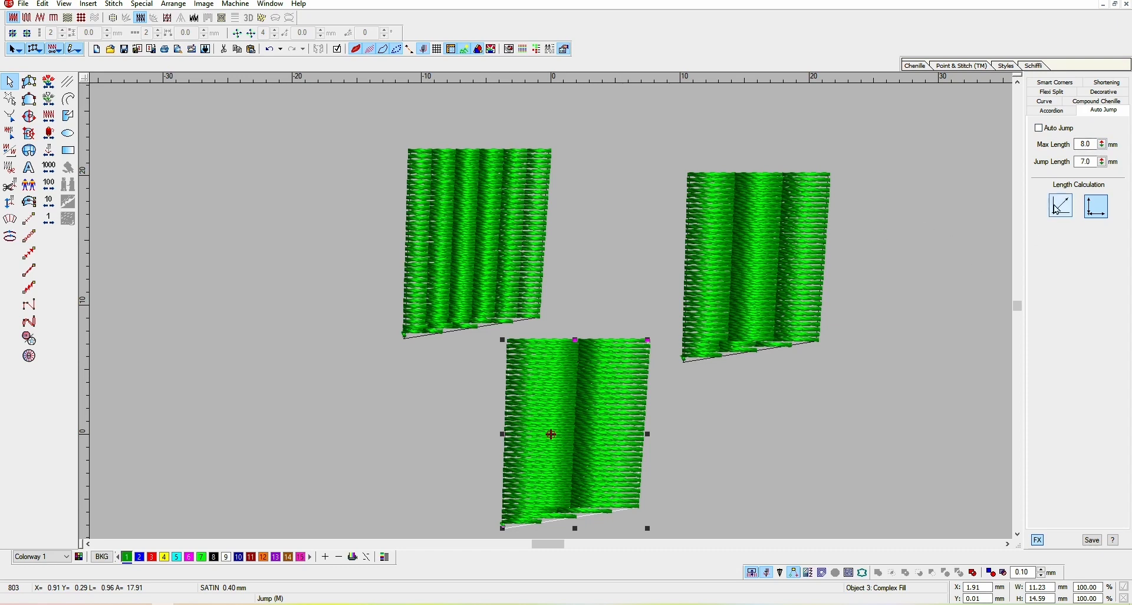
click(772, 290)
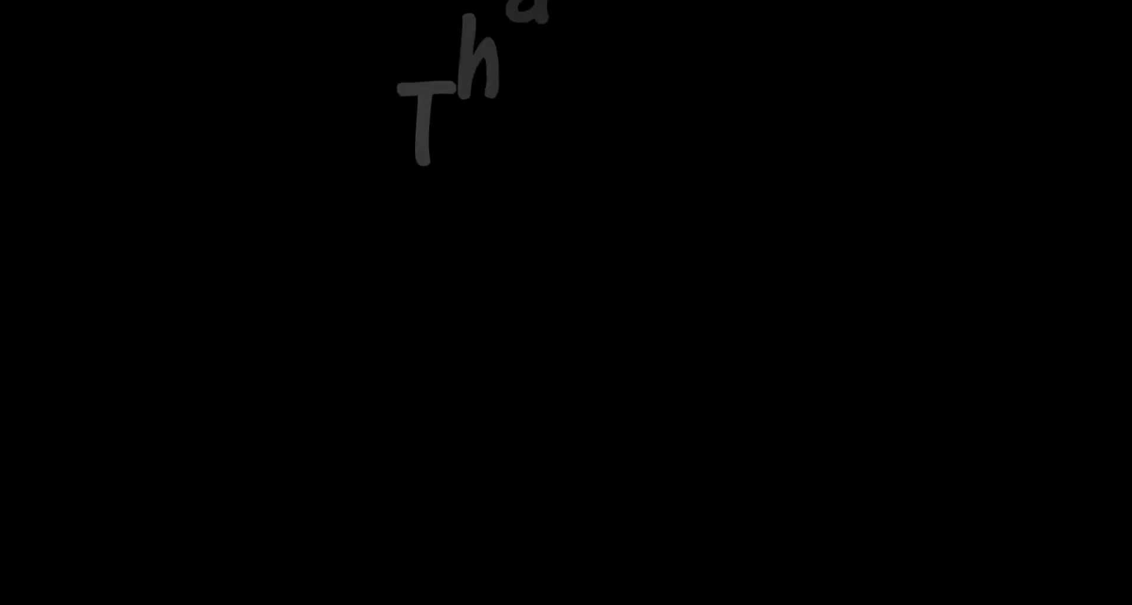